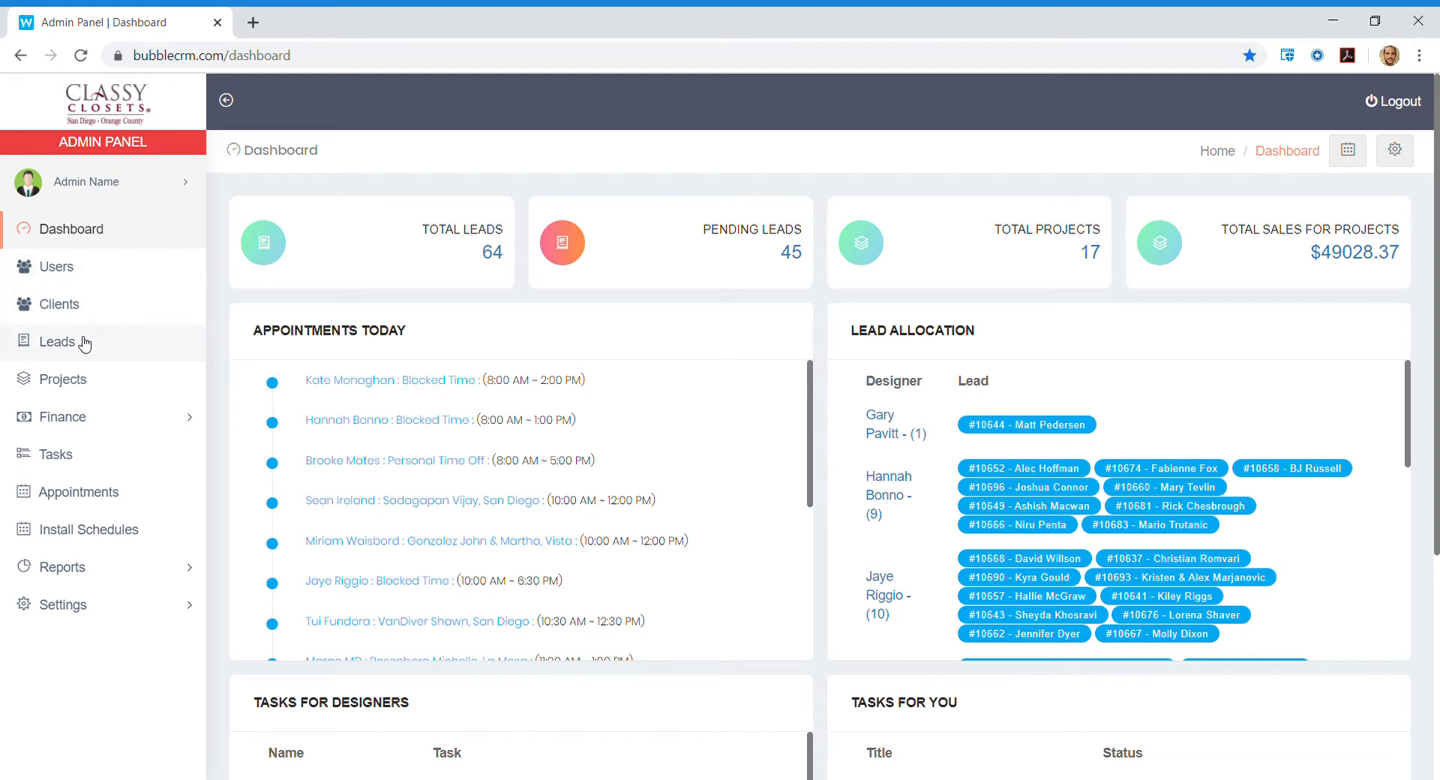
Go to the Leads list and start a new lead in the blank Add Lead Info form.
left_click(84, 343)
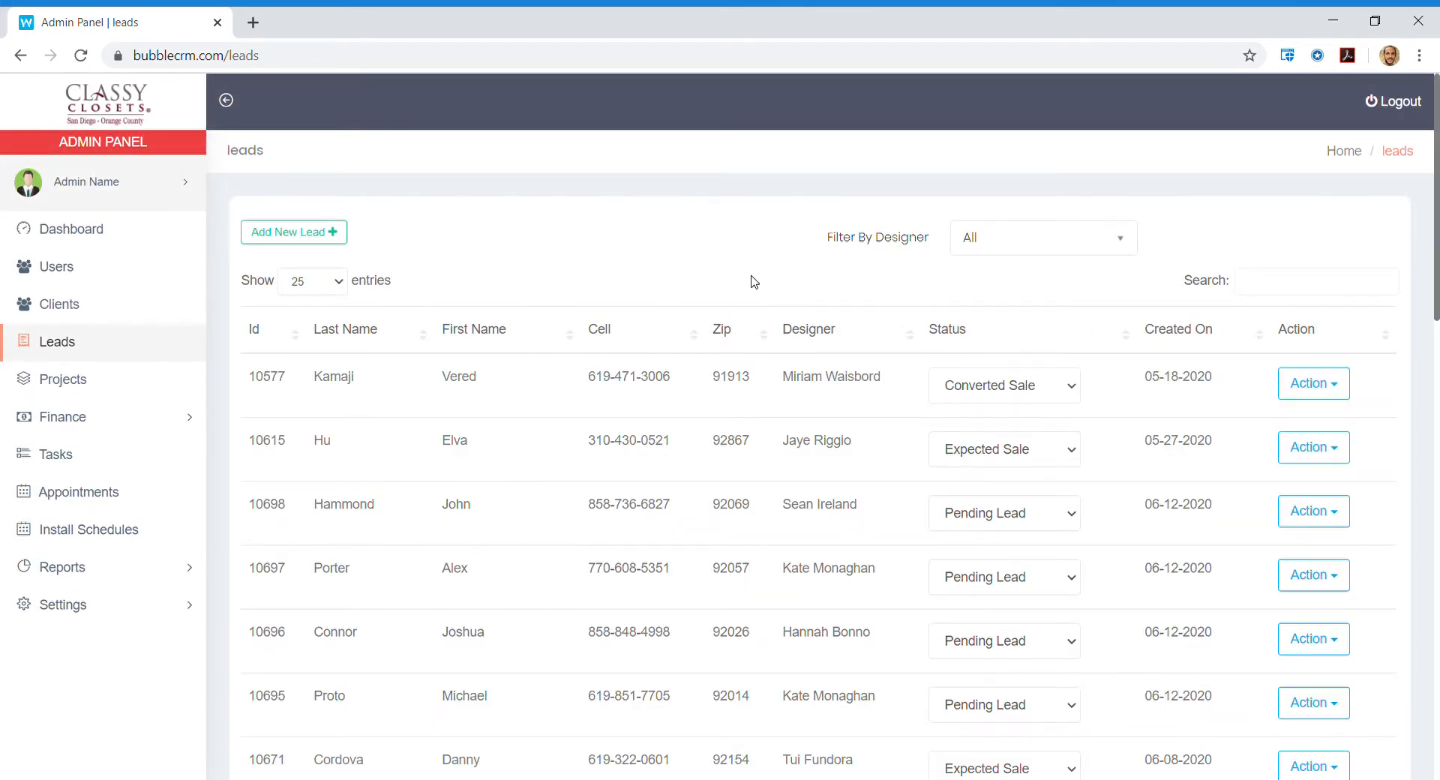
scroll(754, 282, "down", 5)
scroll(754, 282, "up", 5)
left_click(307, 234)
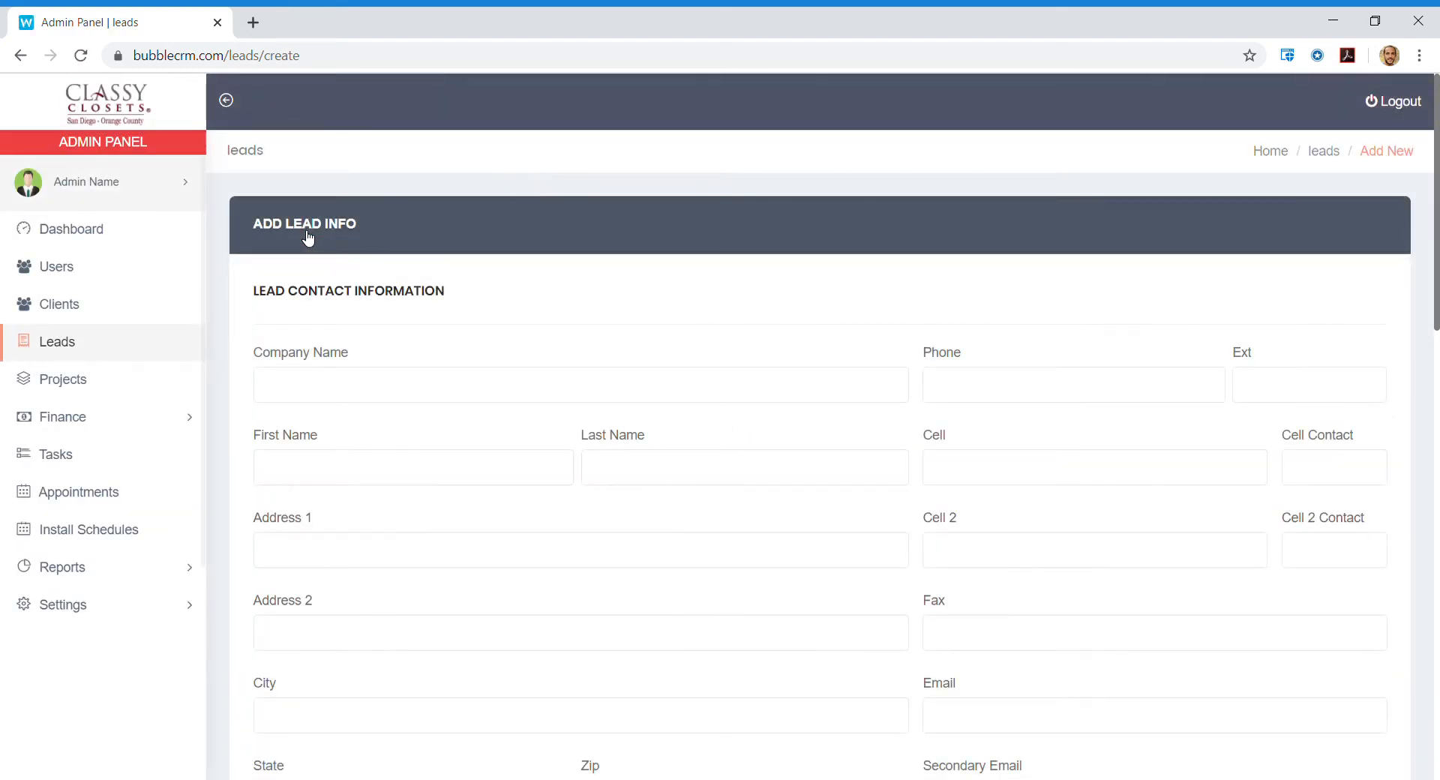
scroll(719, 357, "down", 1)
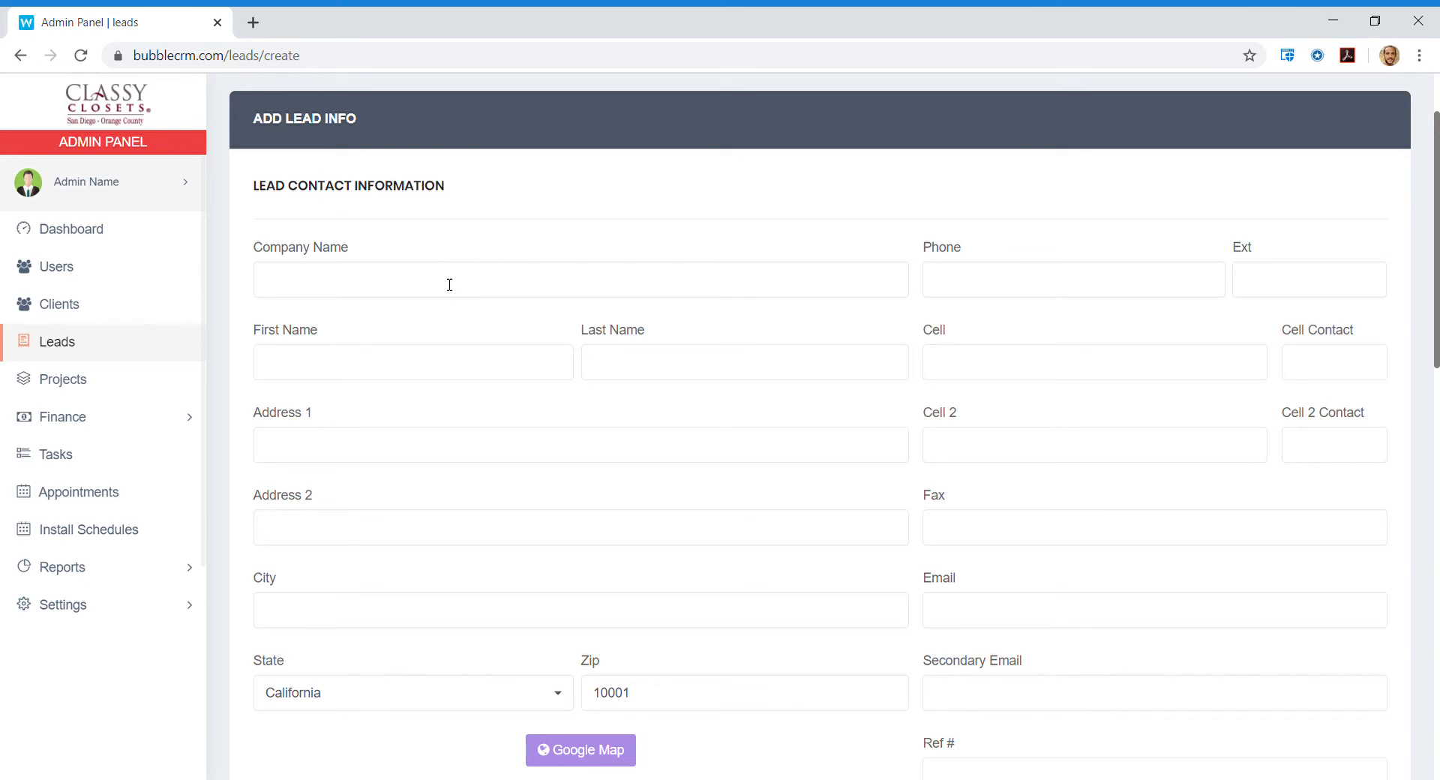
Enter the lead's first and last name.
left_click(451, 364)
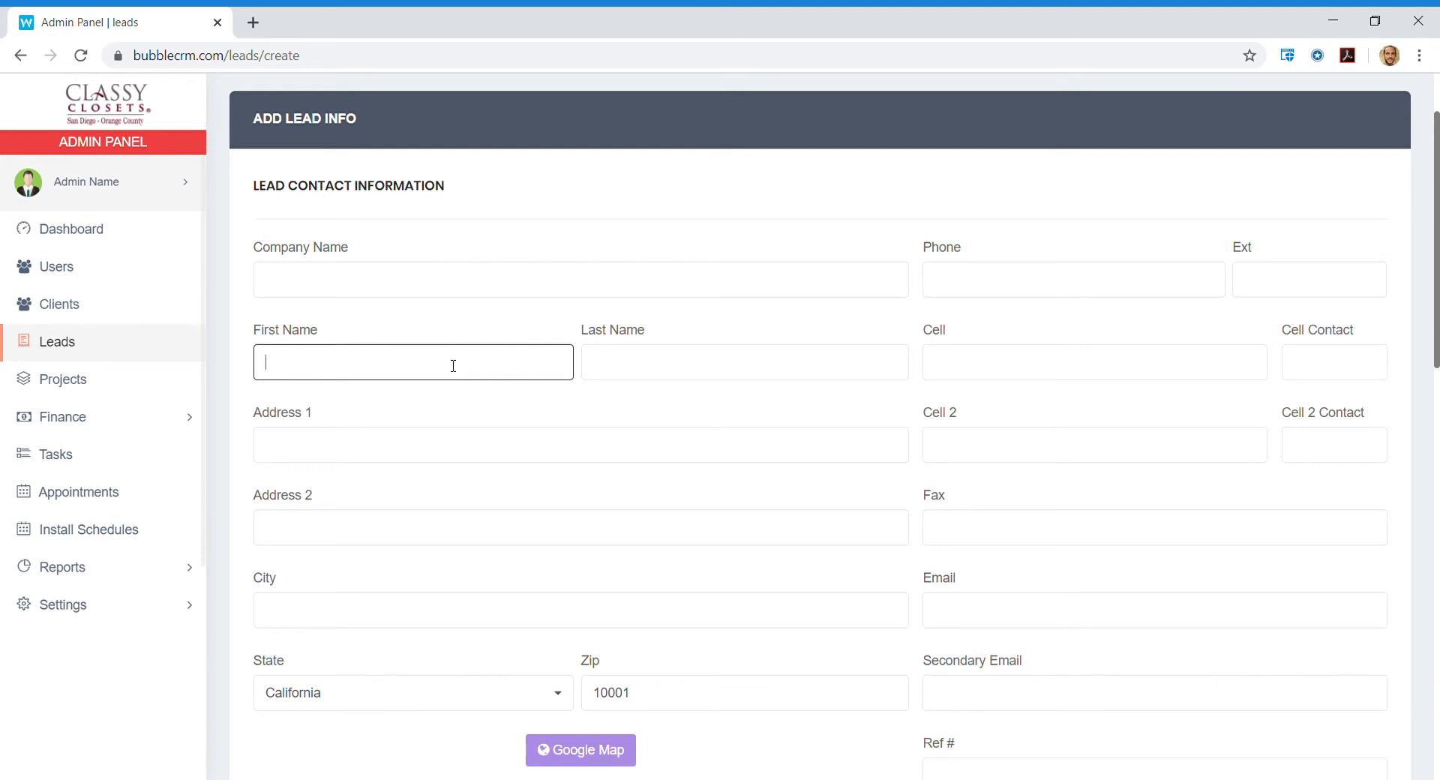
type("John")
key("Tab")
type("Doe")
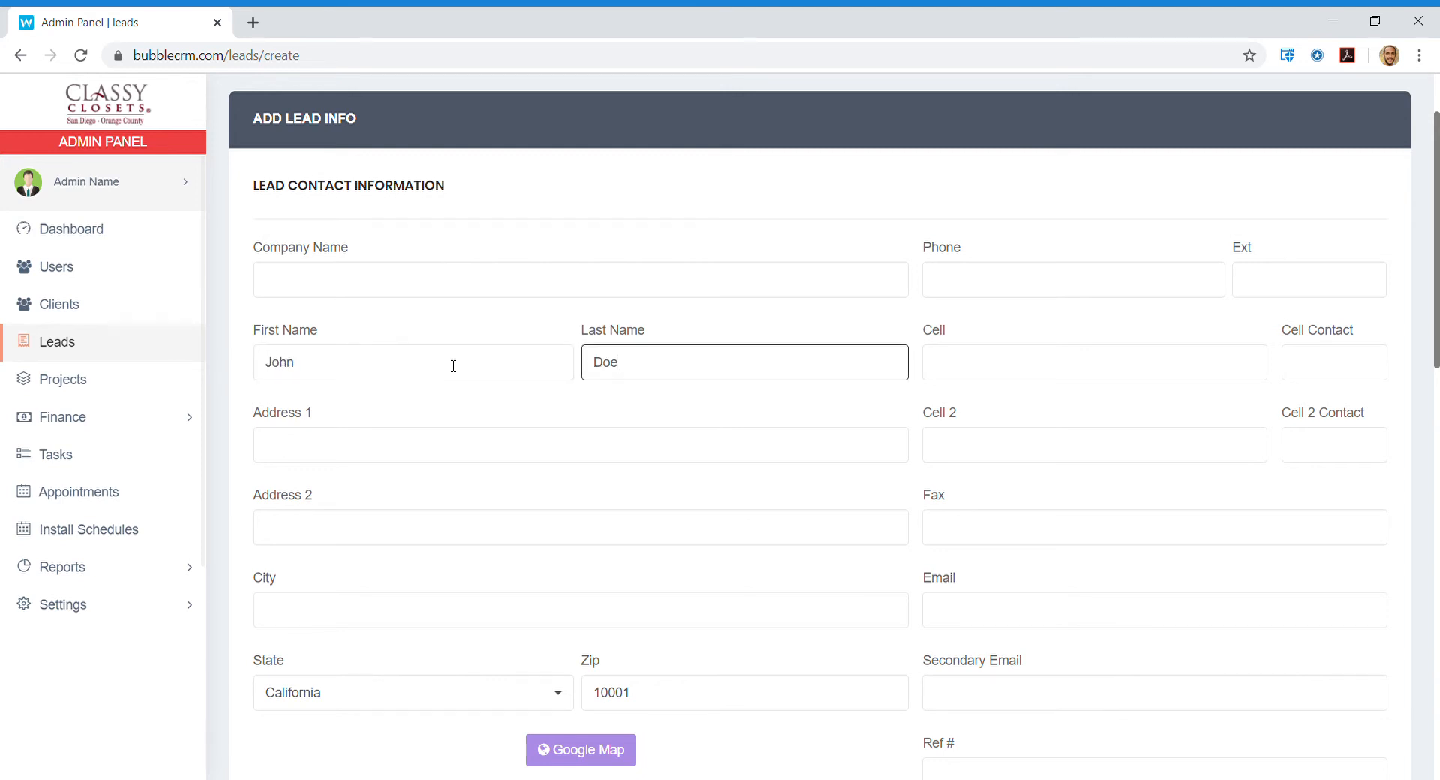
key("Tab")
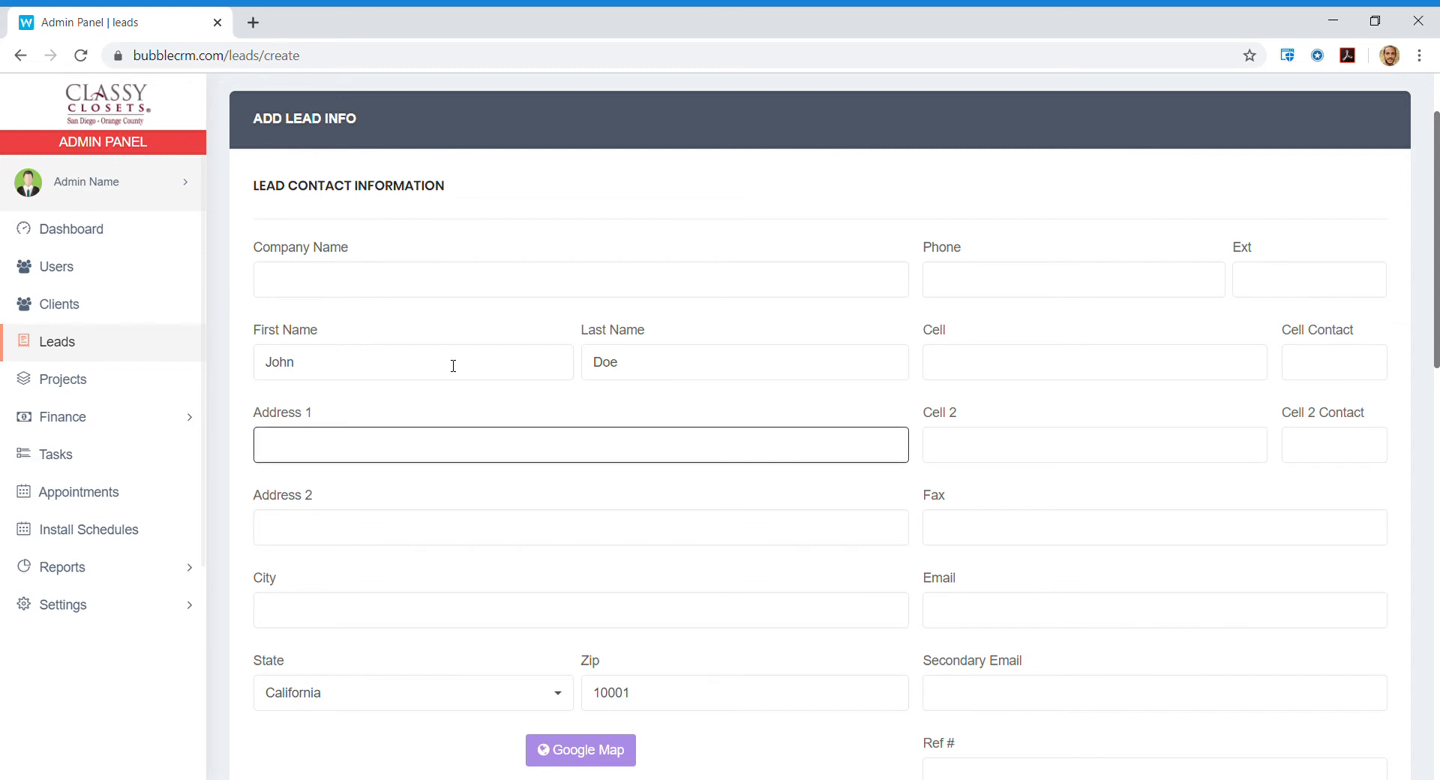
Enter the lead's street address in Address 1.
key("Tab")
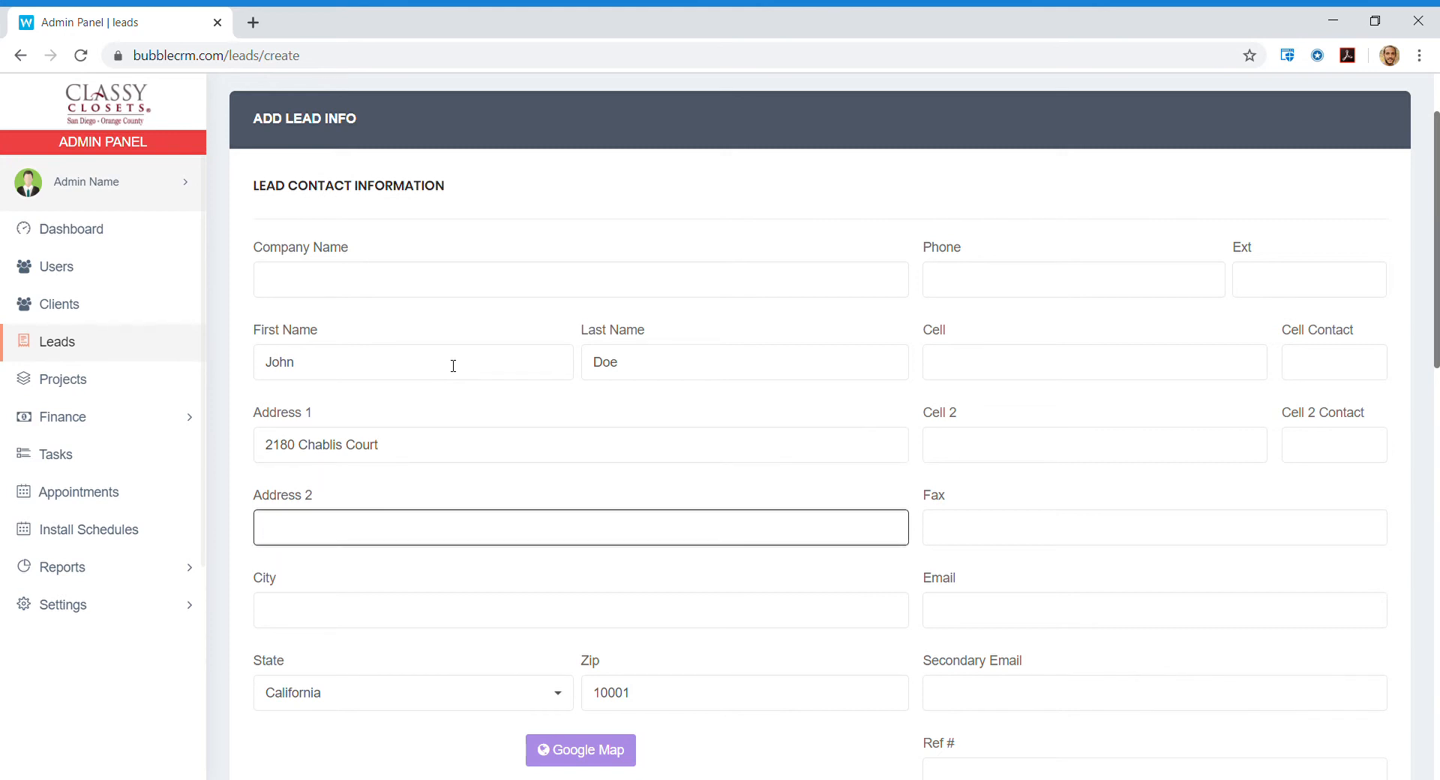
Fill in the lead's city and replace the default 10001 with the lead's zip code.
key("Tab")
type("E")
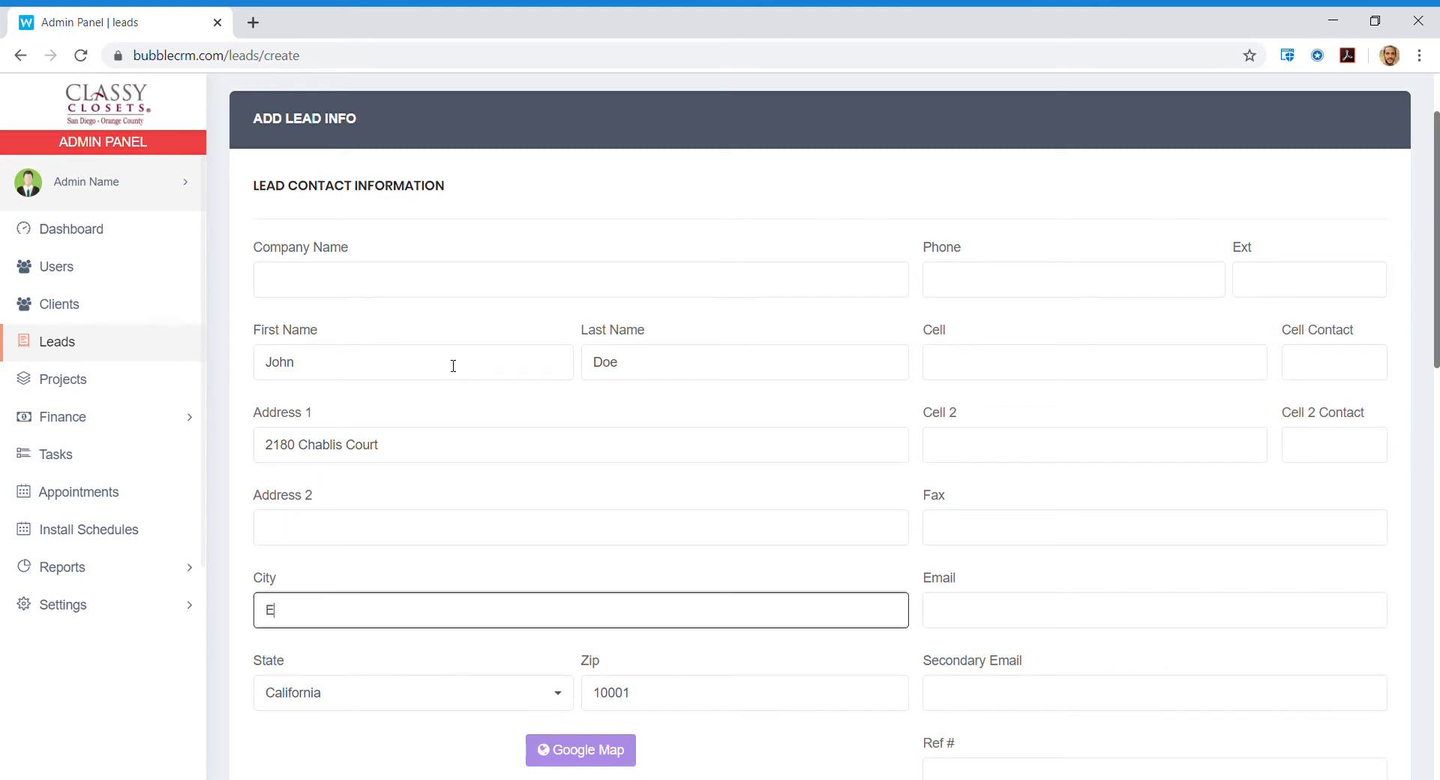
key("BackSpace")
type("San")
key("BackSpace")
key("BackSpace")
key("BackSpace")
key("BackSpace")
type("Escondido")
left_click(683, 697)
key("BackSpace")
key("BackSpace")
key("BackSpace")
key("BackSpace")
key("BackSpace")
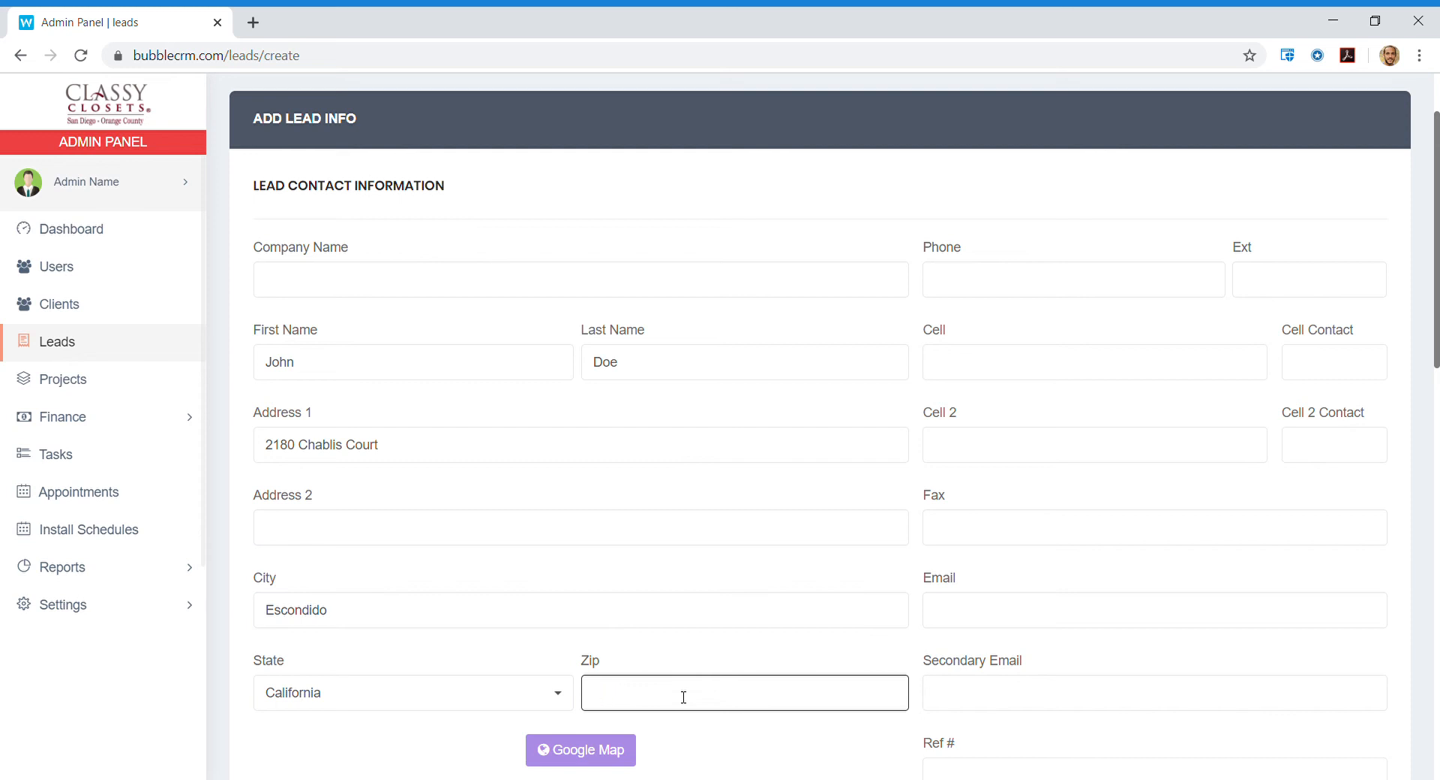
type("2")
key("BackSpace")
type("92029")
scroll(683, 696, "down", 1)
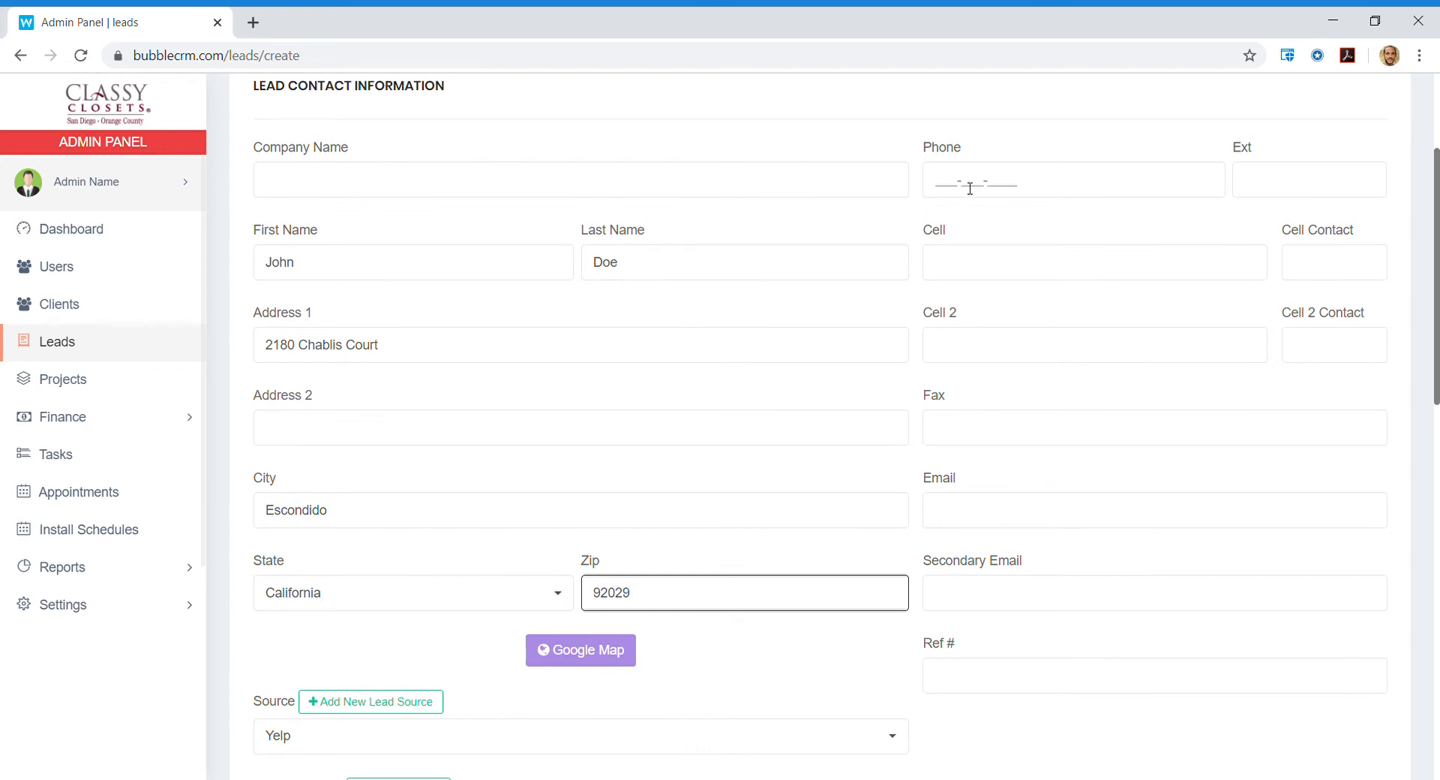
Enter the lead's cell phone number and e-mail address.
left_click(994, 270)
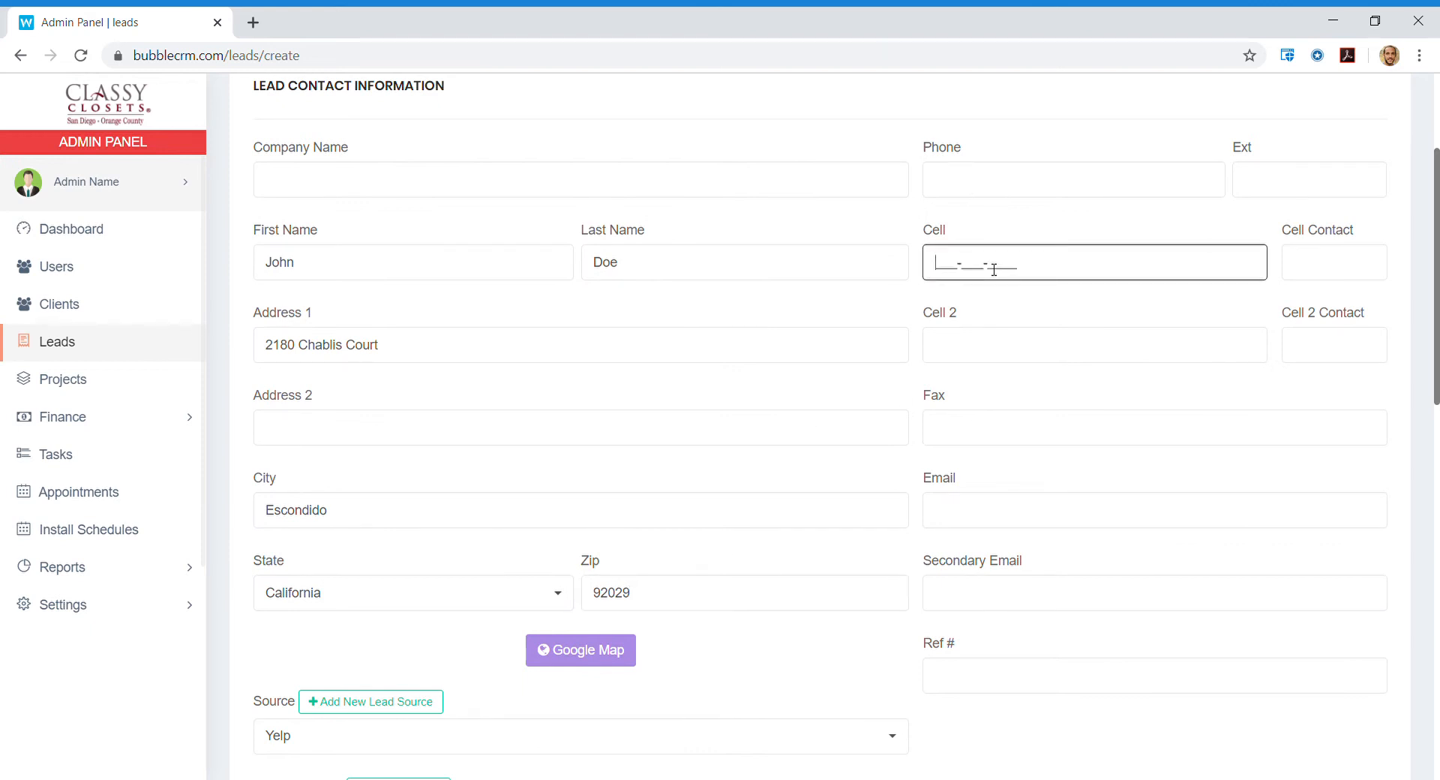
left_click(990, 517)
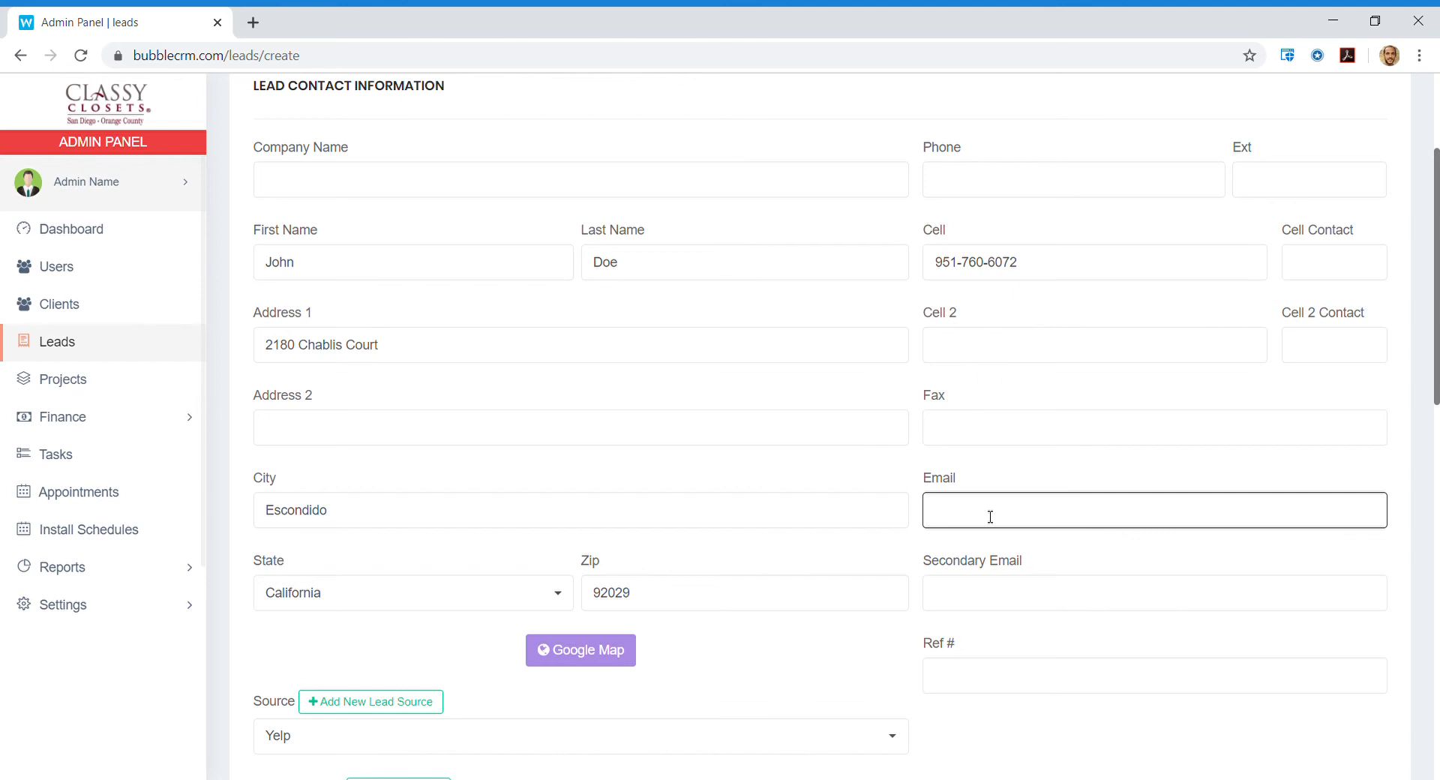
scroll(1019, 618, "down", 2)
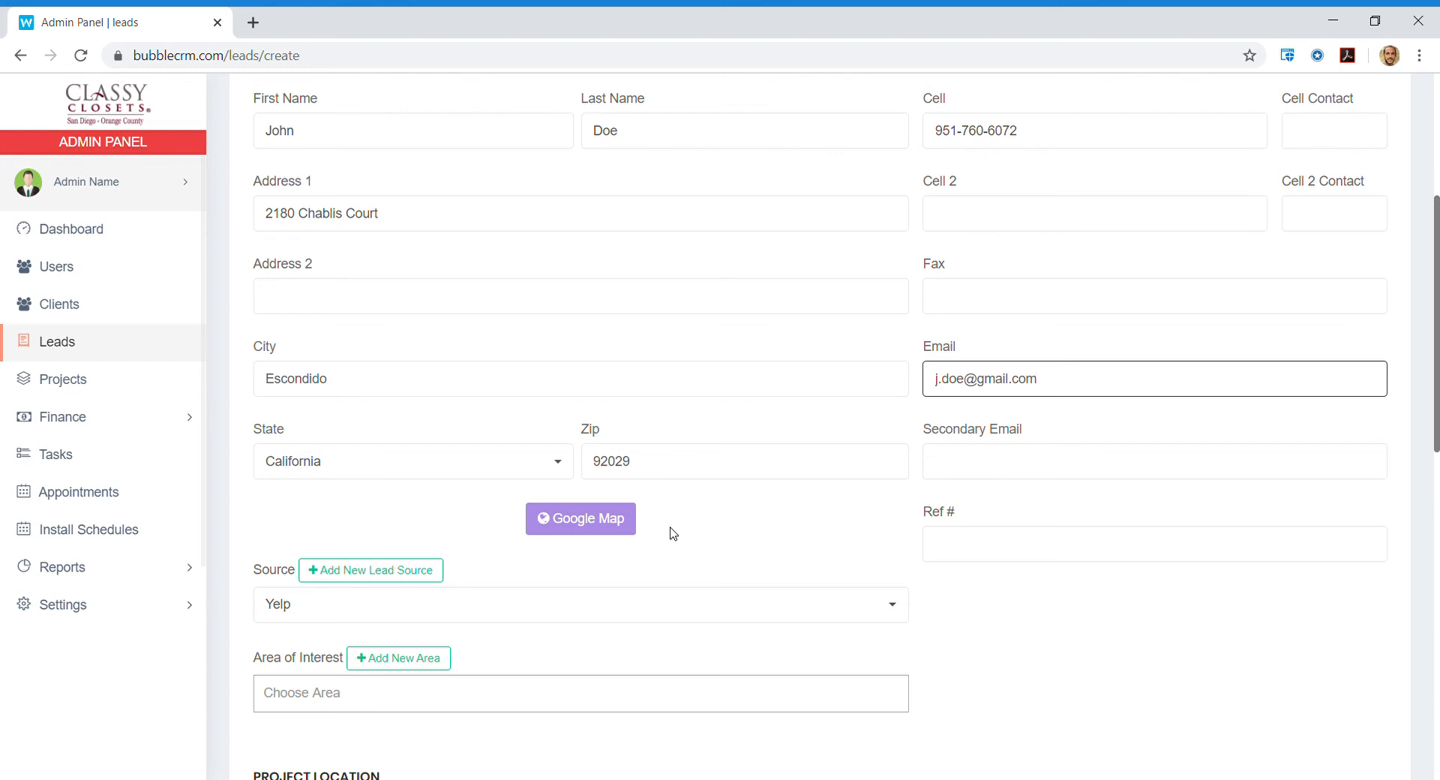
scroll(672, 532, "down", 3)
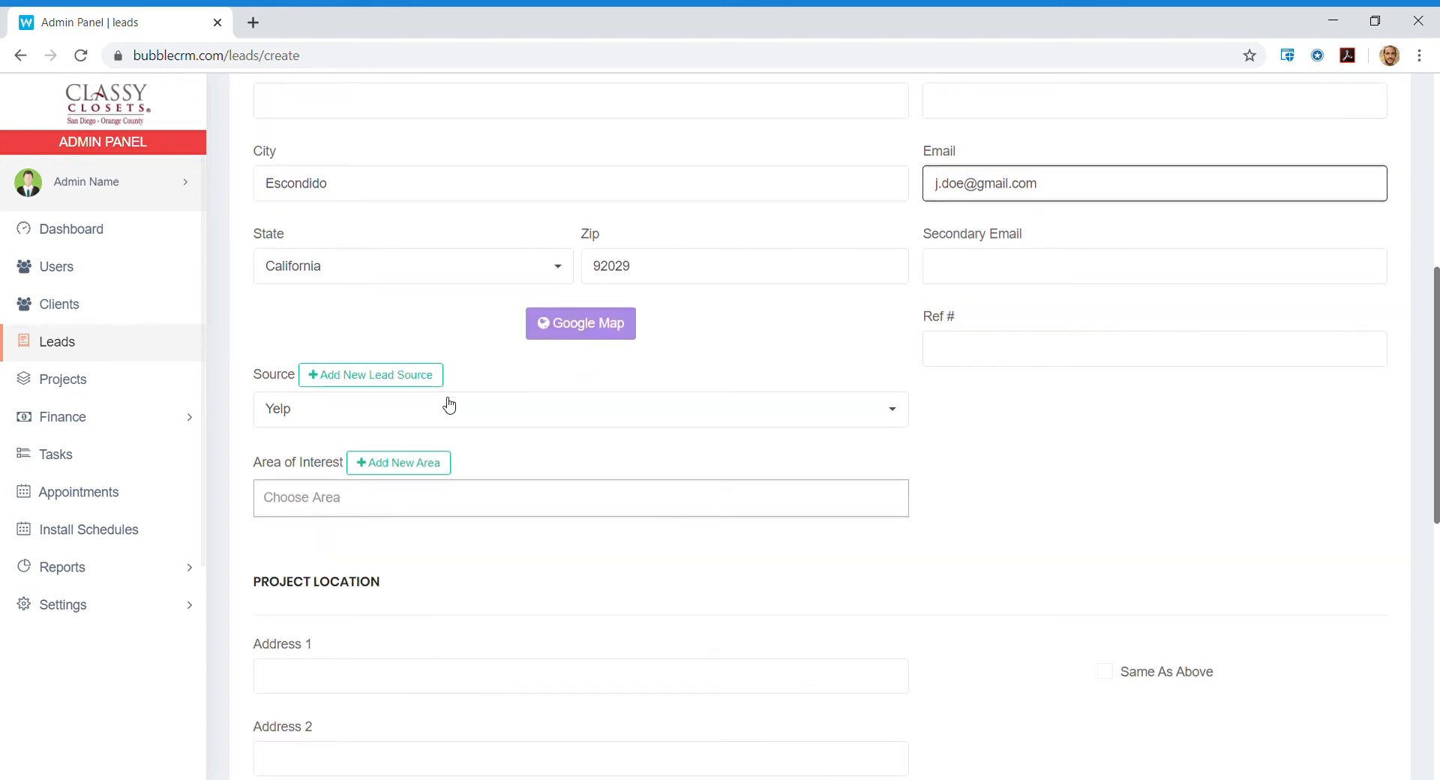
left_click(628, 413)
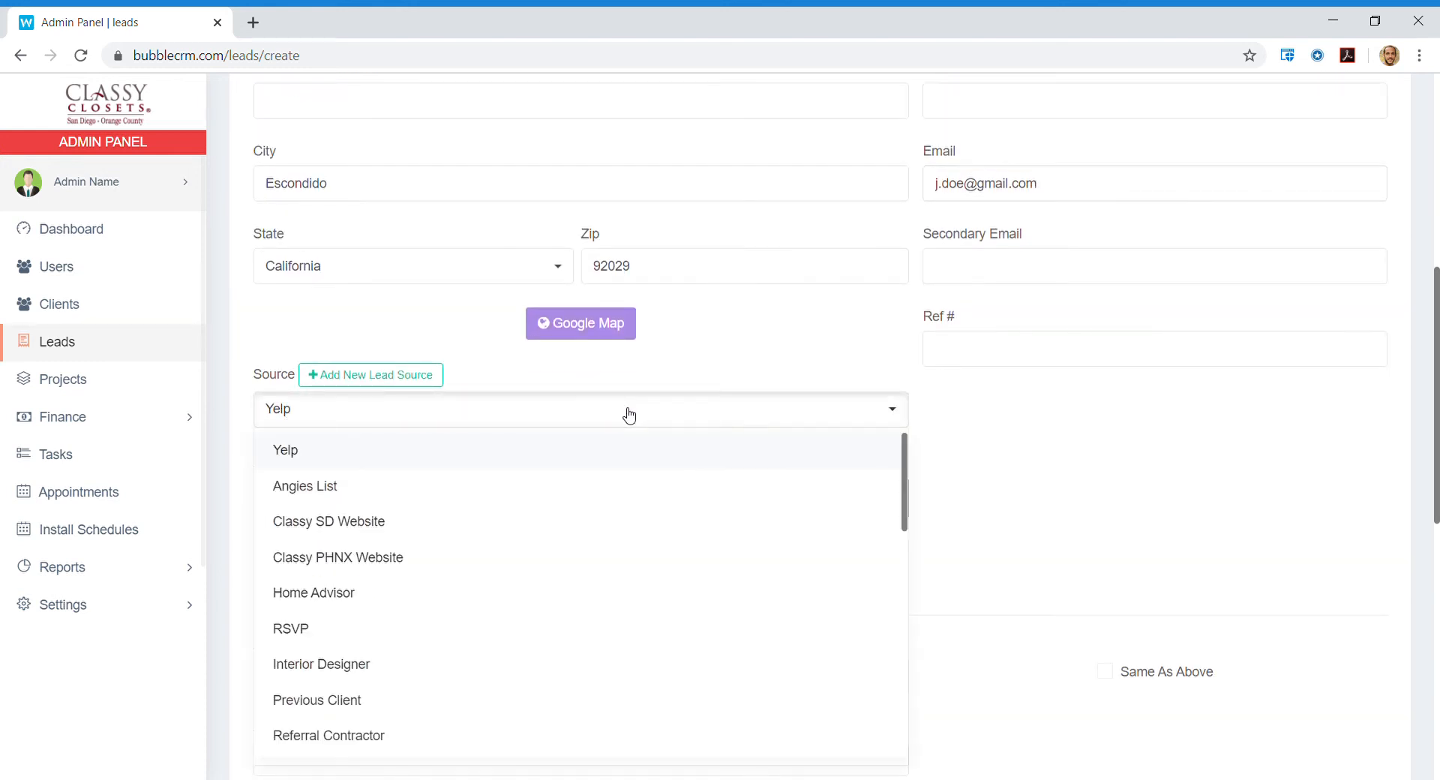
scroll(632, 548, "down", 3)
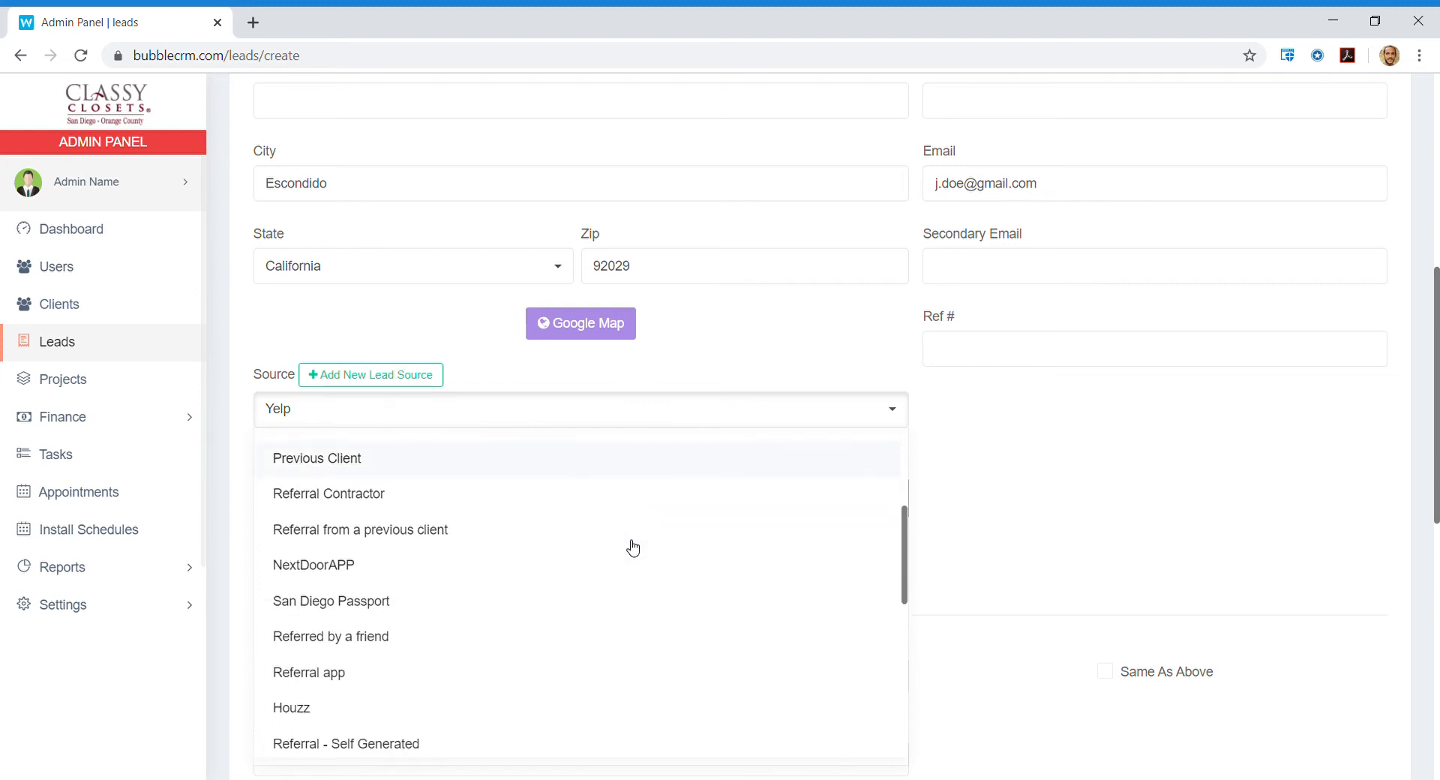
scroll(632, 548, "down", 3)
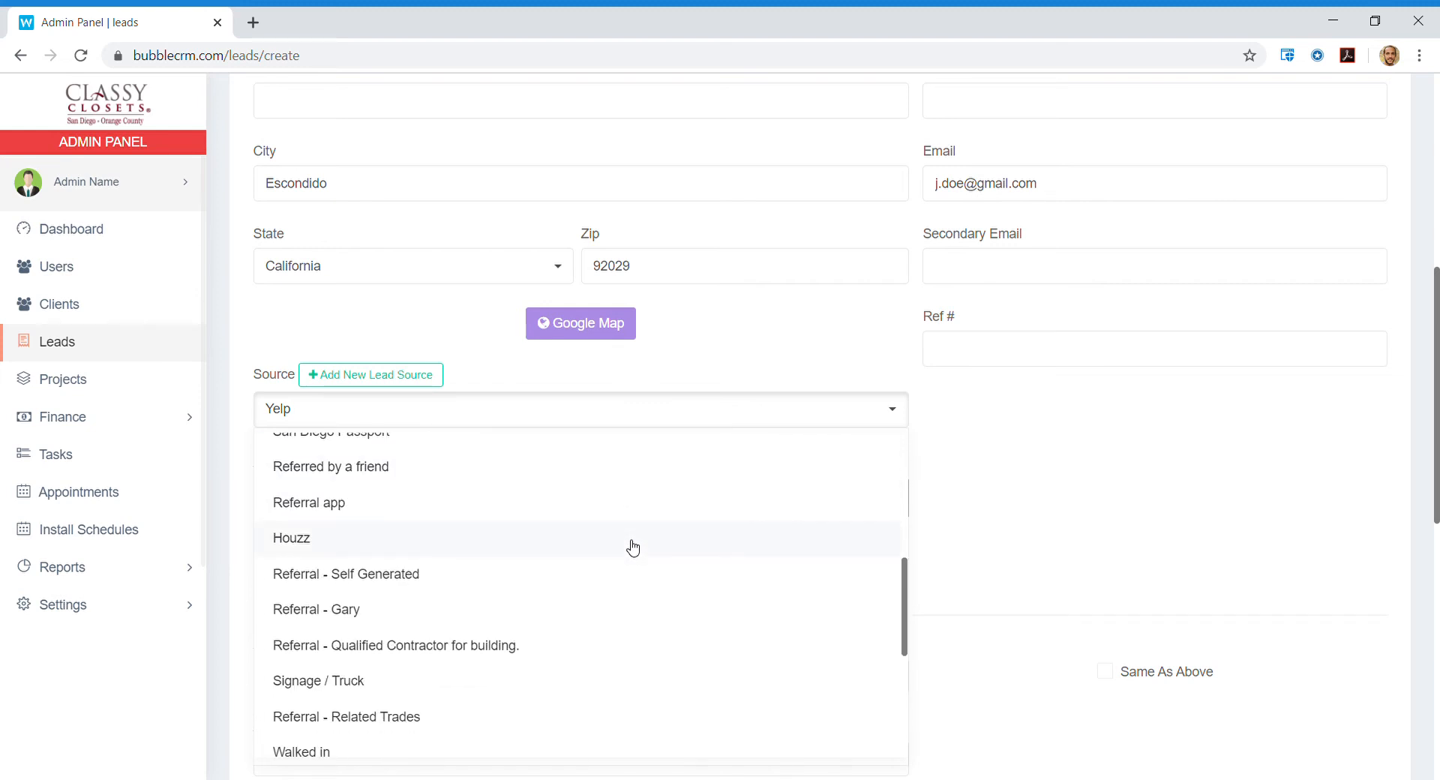
scroll(633, 549, "down", 1)
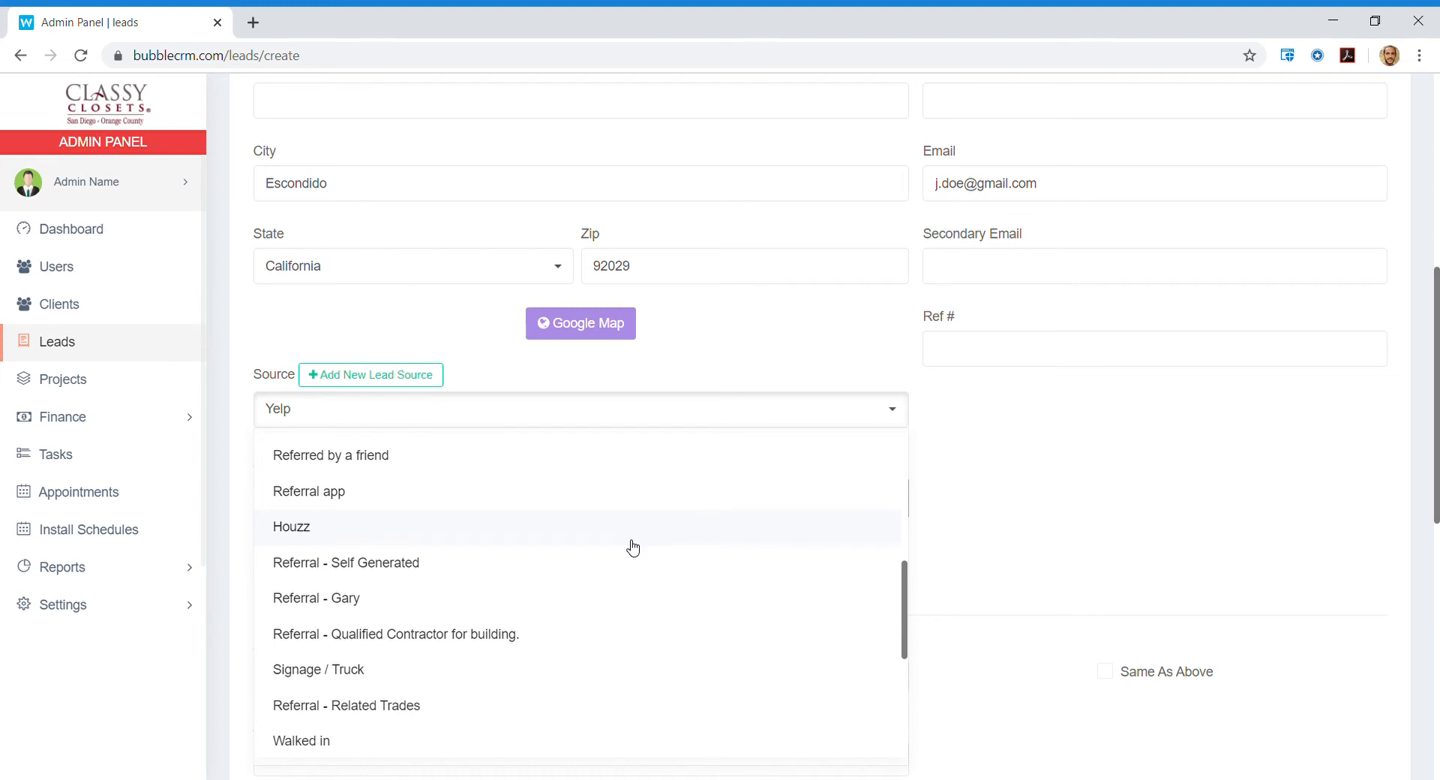
scroll(633, 548, "up", 7)
left_click(329, 454)
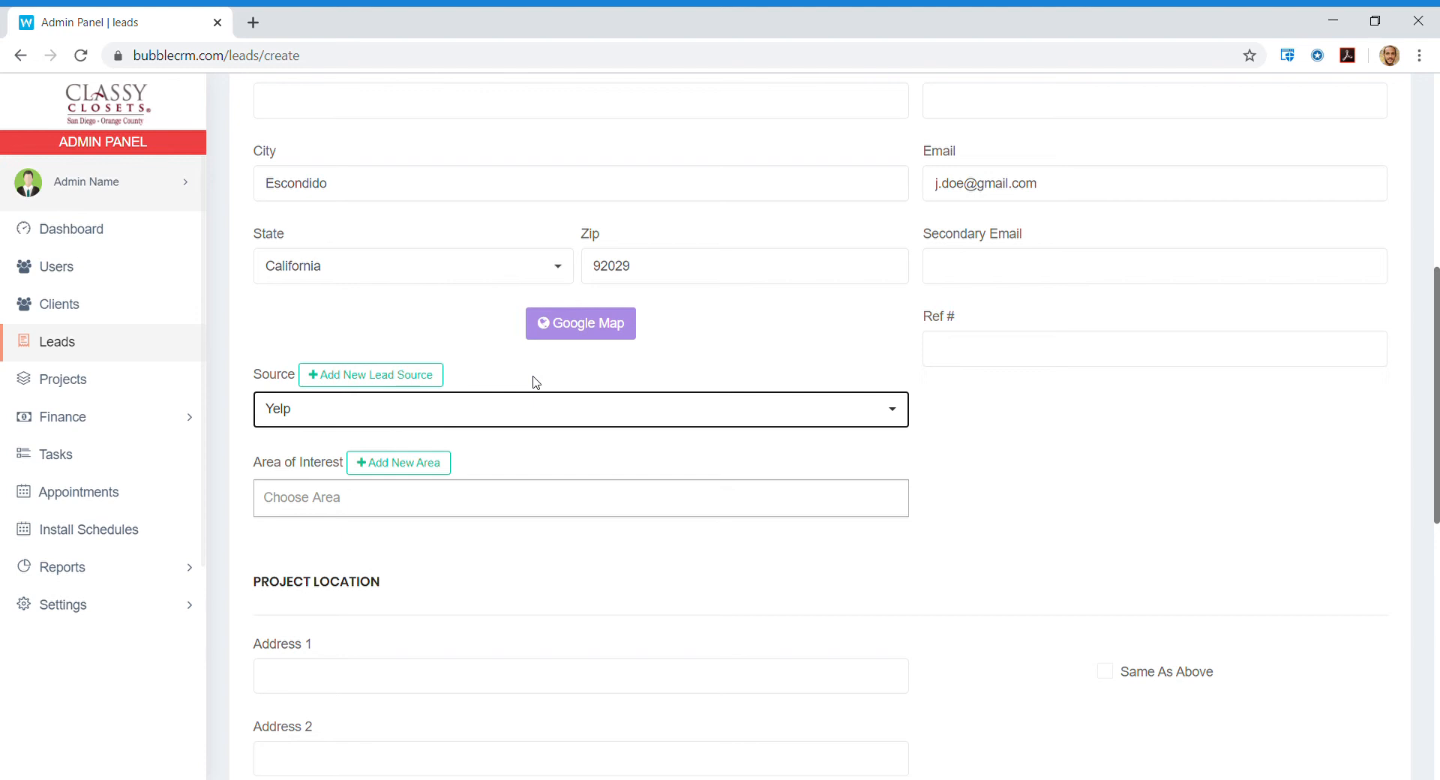
Choose Home Office from the Area of Interest options.
left_click(369, 506)
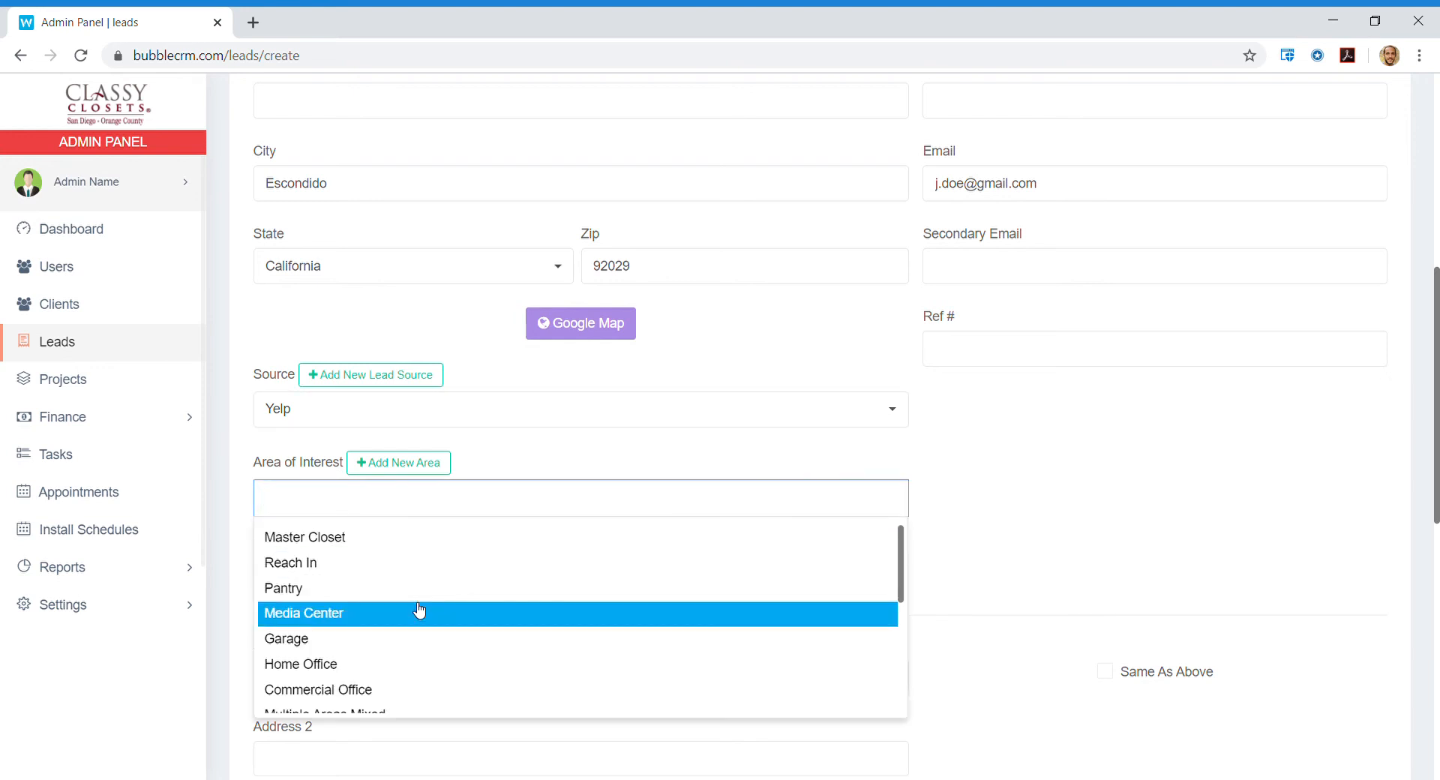
scroll(419, 611, "down", 2)
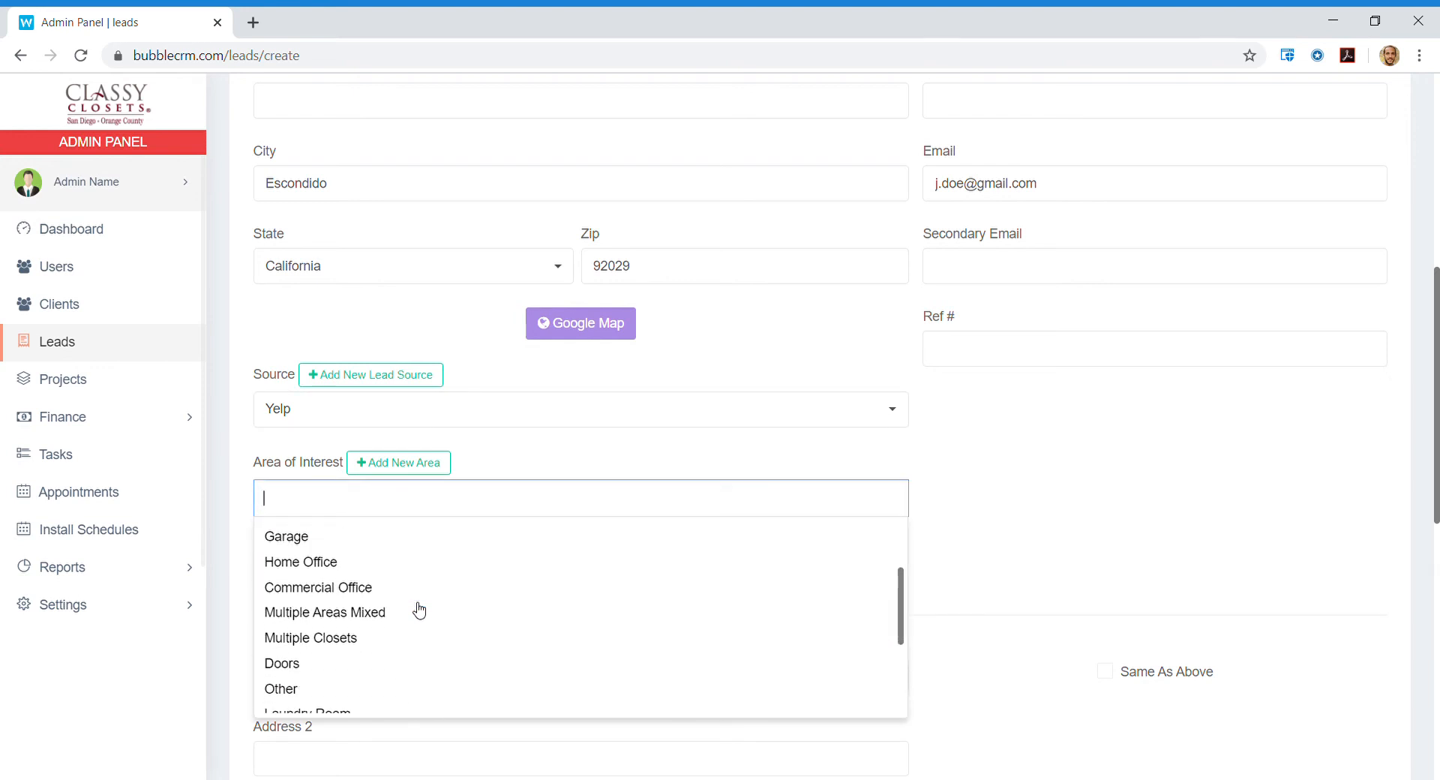
left_click(417, 564)
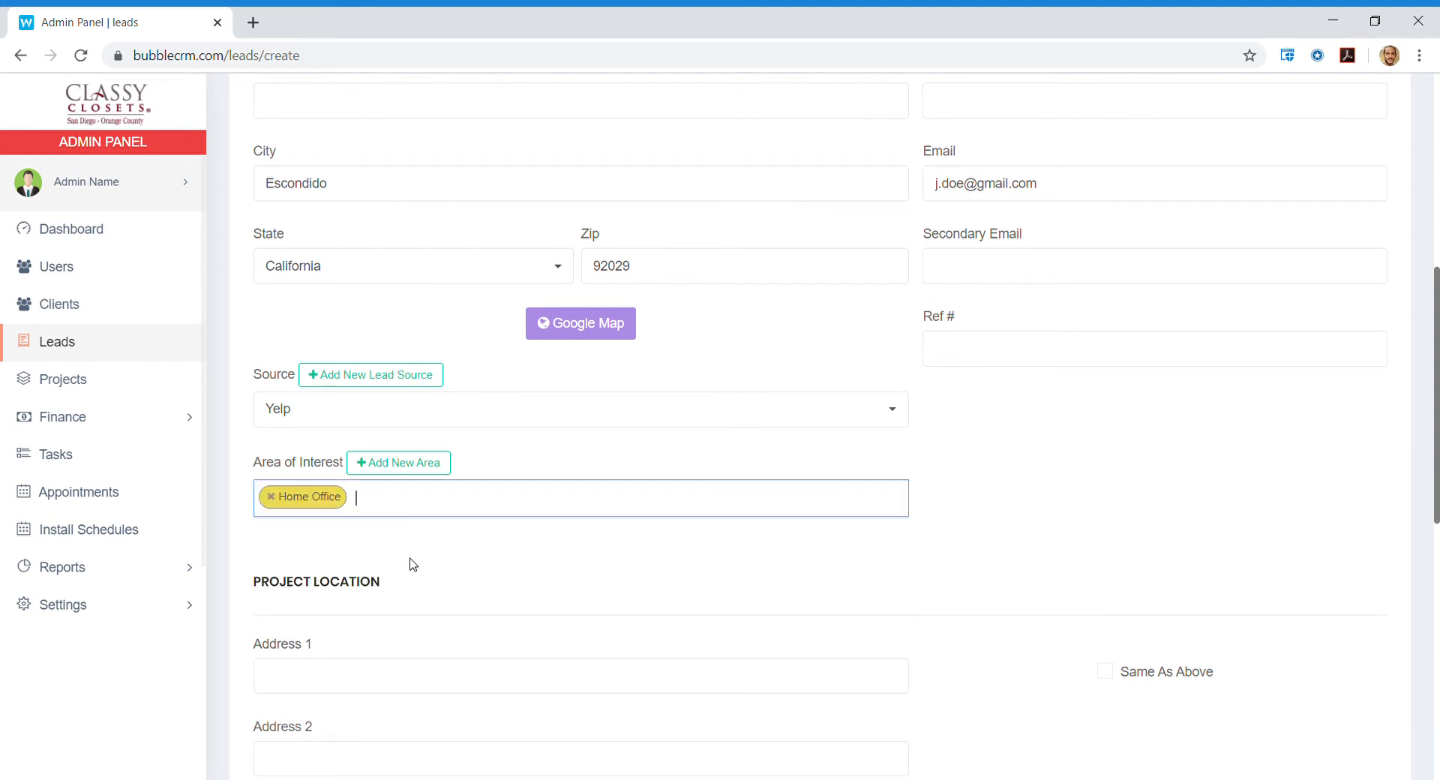
scroll(792, 546, "down", 2)
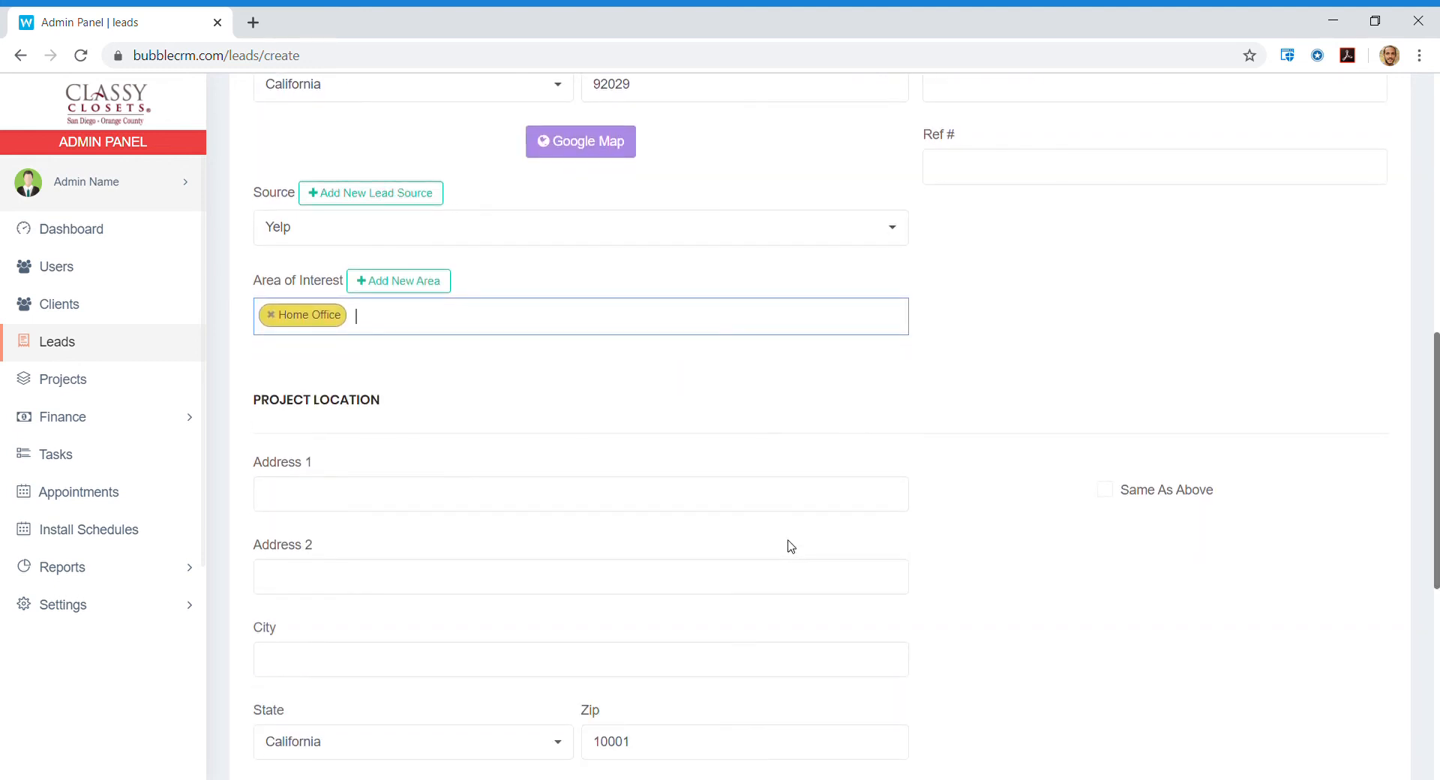
scroll(789, 502, "down", 2)
scroll(789, 502, "up", 1)
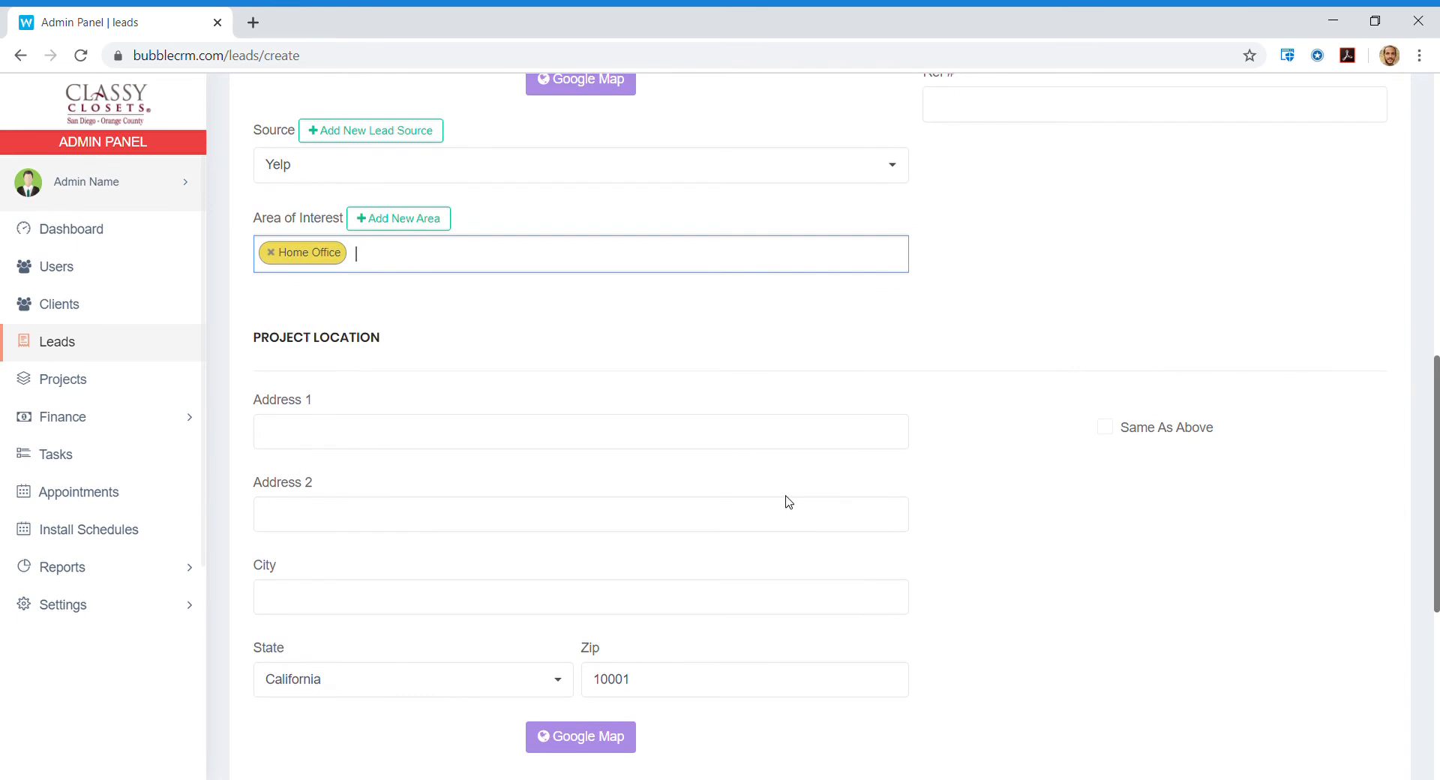
scroll(789, 502, "up", 10)
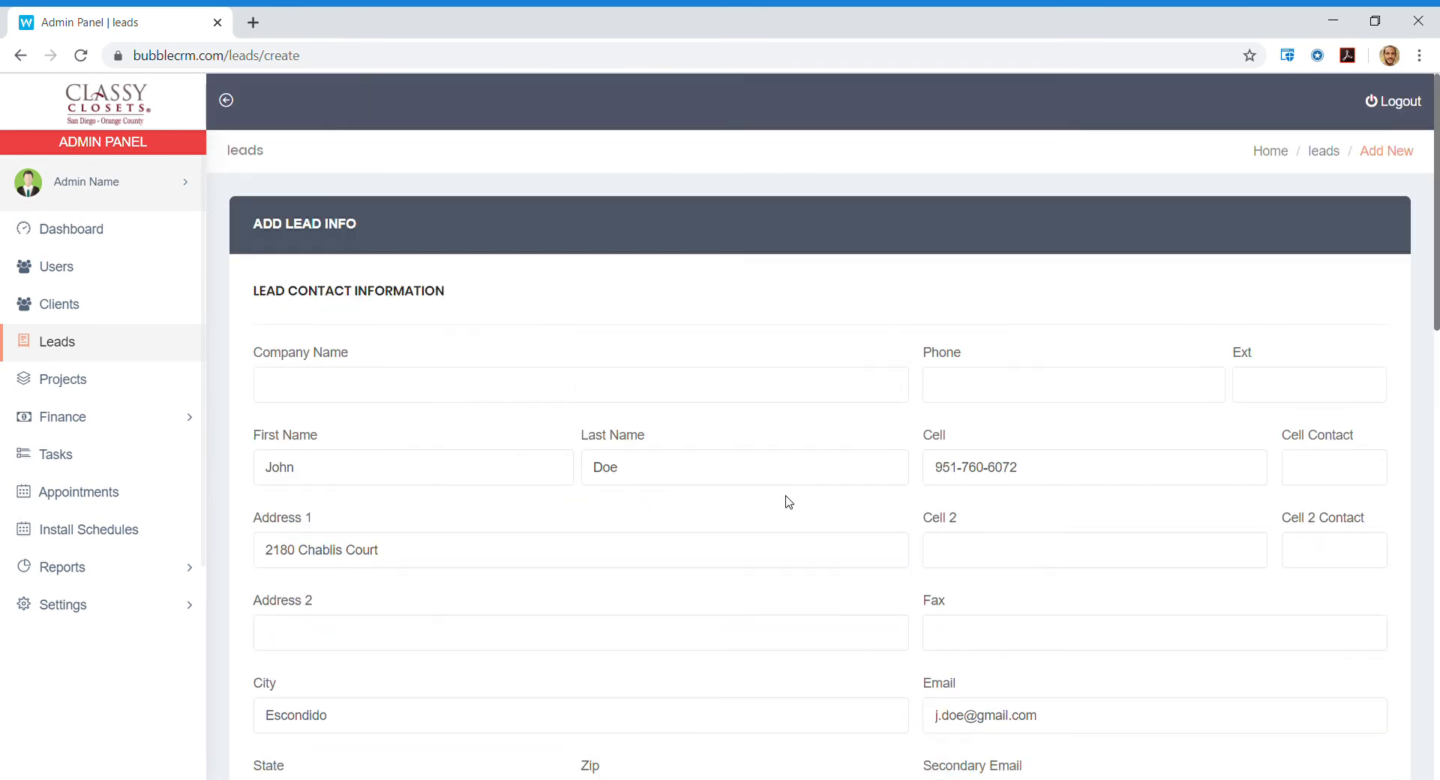
scroll(789, 502, "down", 1)
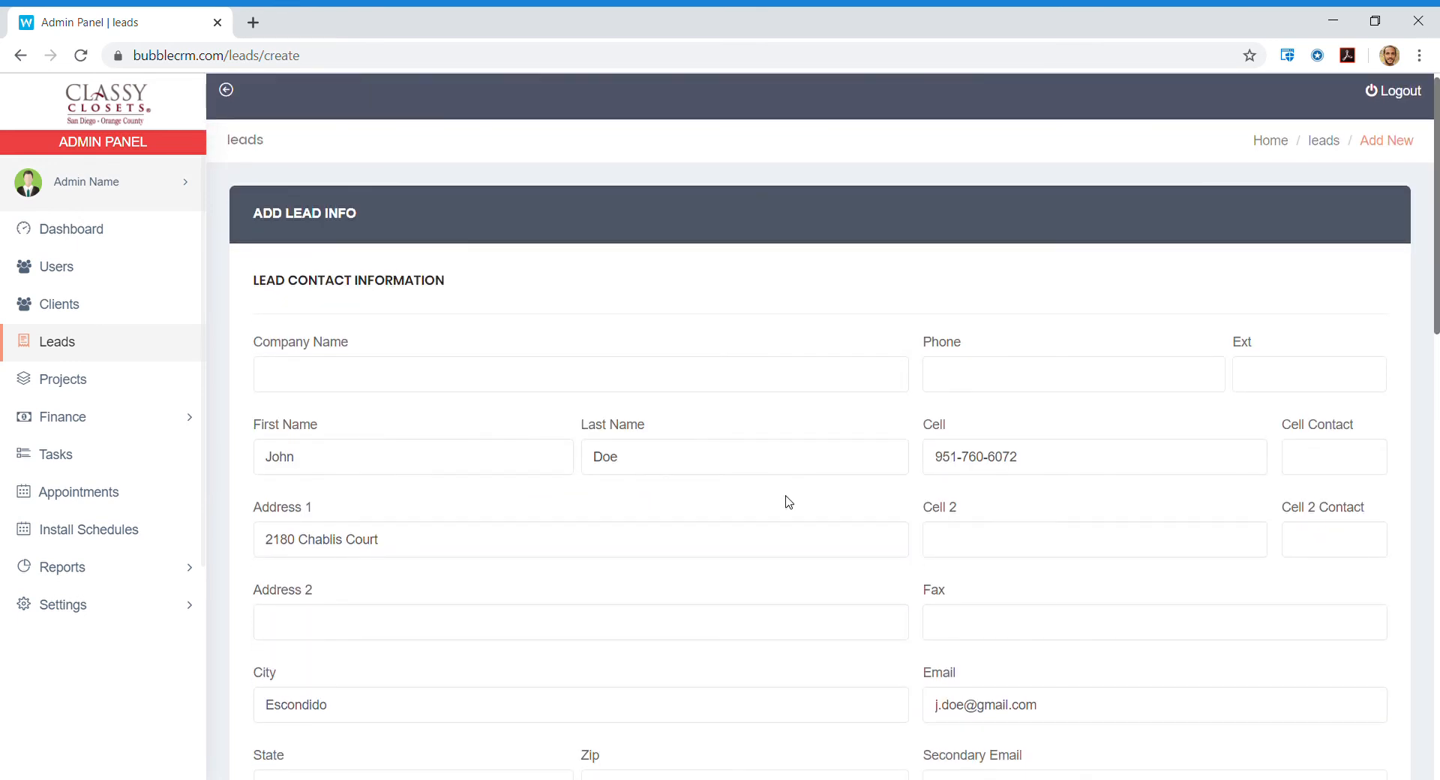
scroll(789, 502, "down", 10)
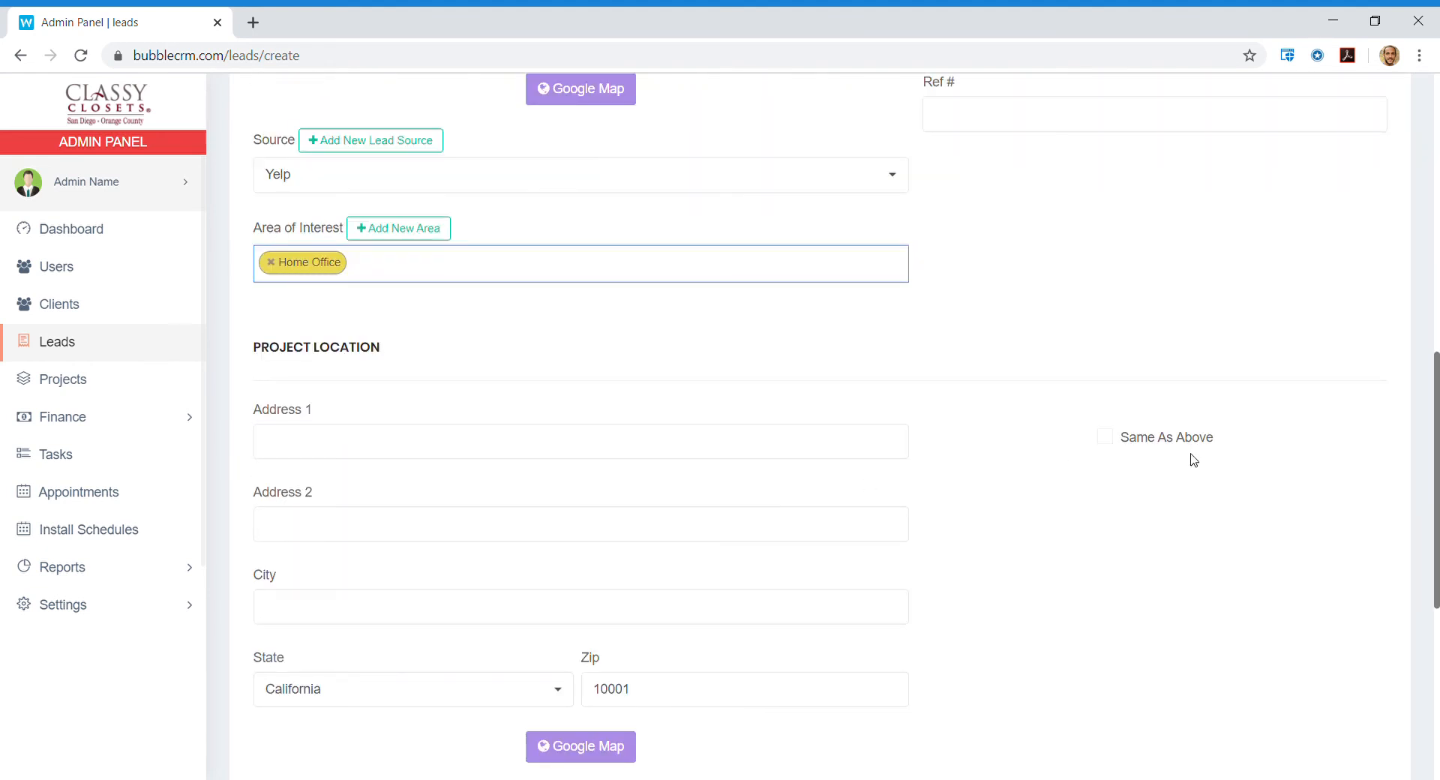
Tick Same As Above so the project location copies the contact address.
left_click(1105, 437)
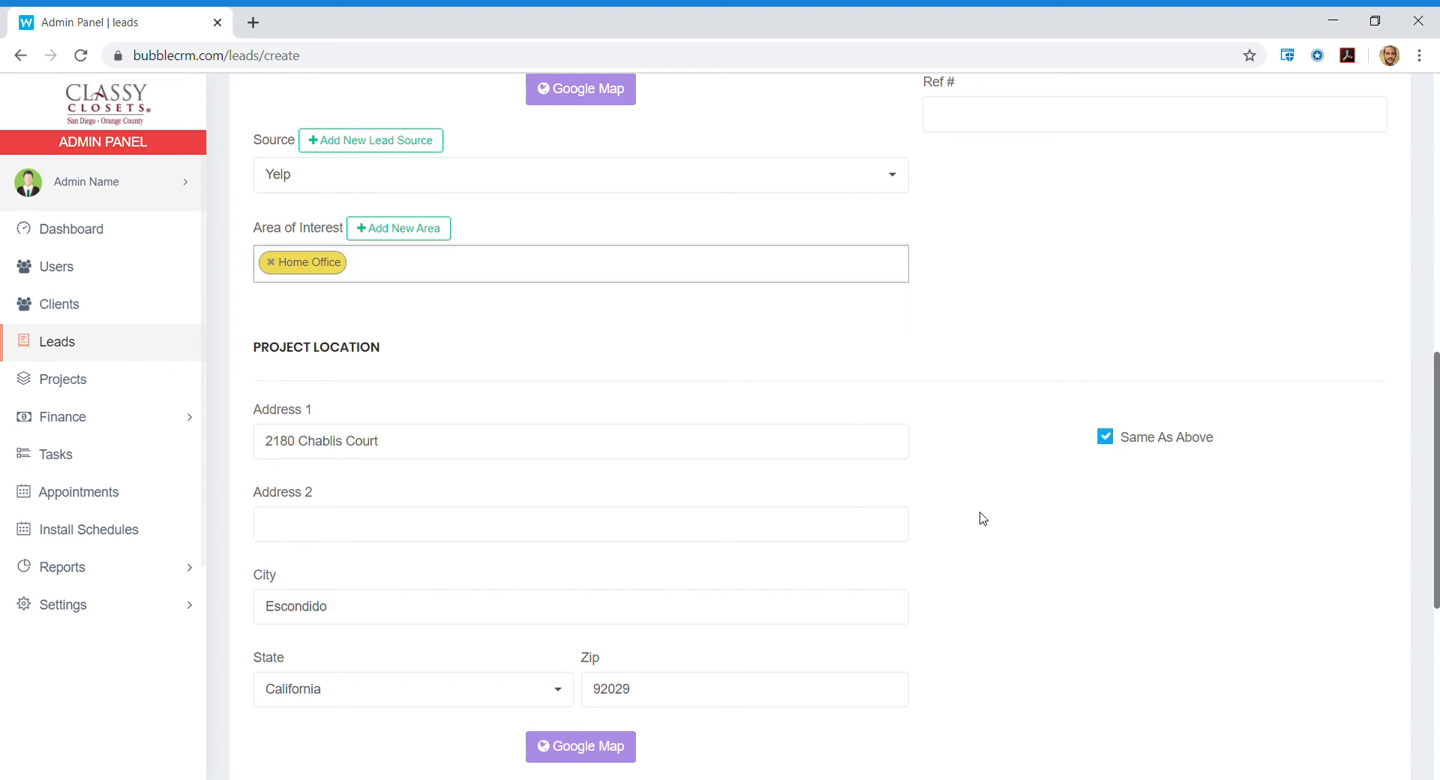
scroll(982, 517, "down", 3)
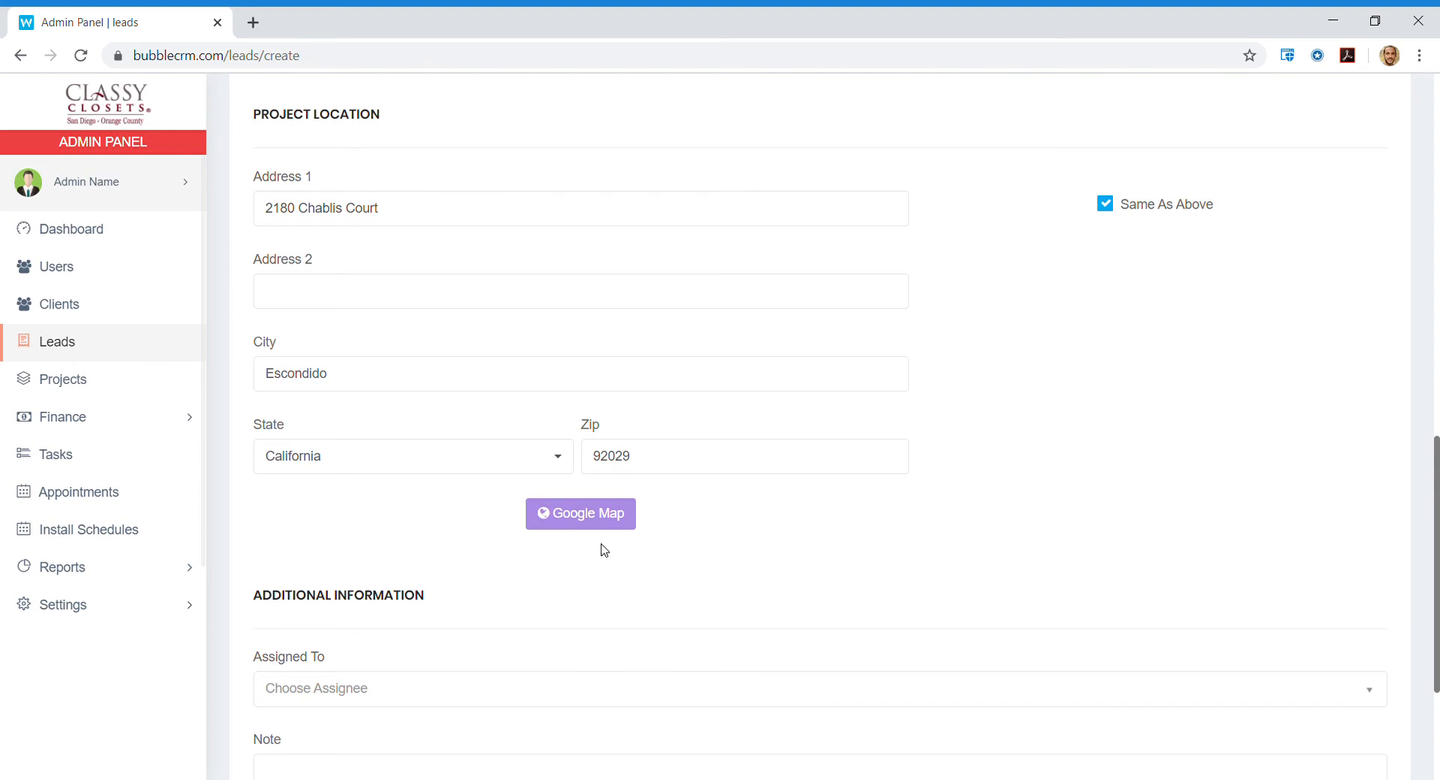
scroll(933, 485, "down", 3)
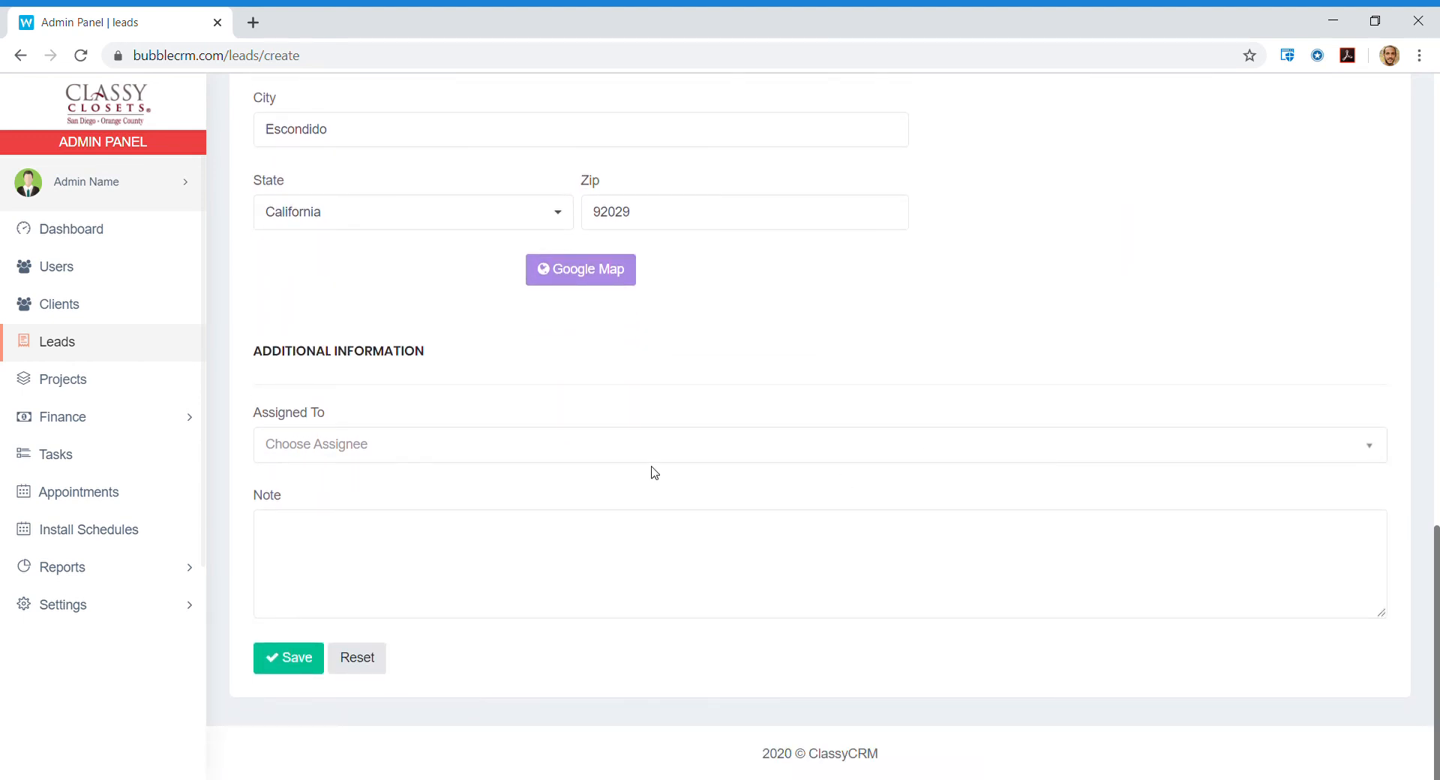
Assign the lead to the last designer in the Assigned To list.
left_click(435, 447)
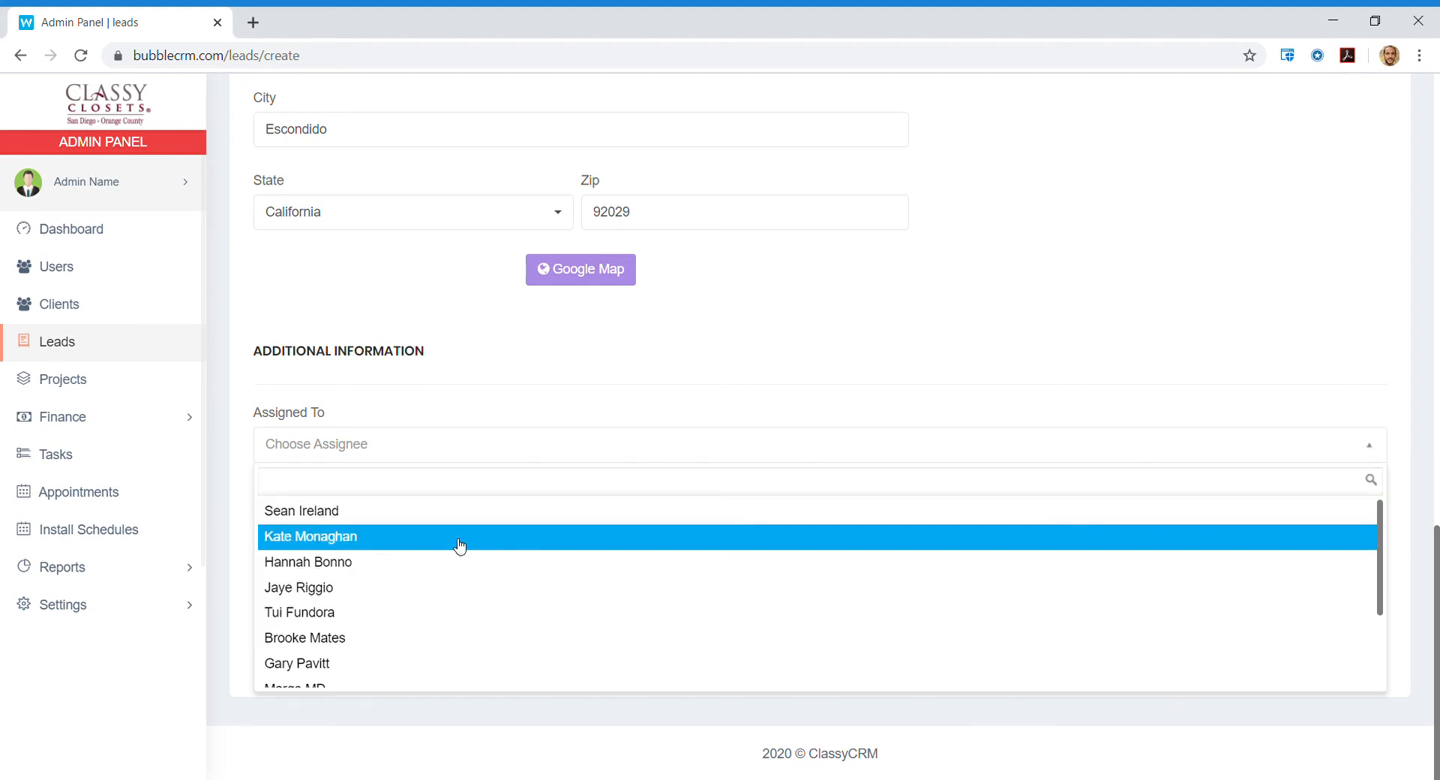
scroll(475, 579, "down", 1)
scroll(476, 579, "down", 3)
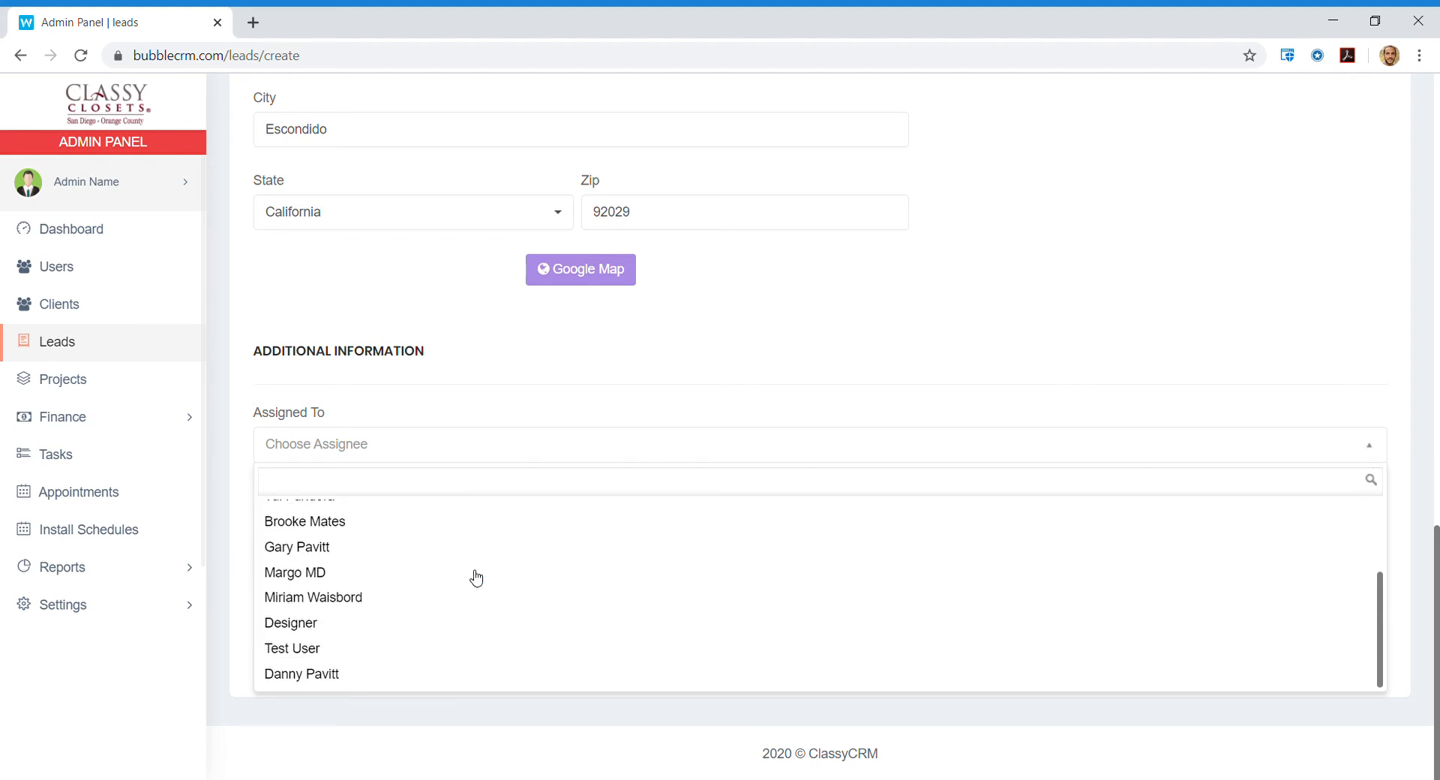
left_click(338, 675)
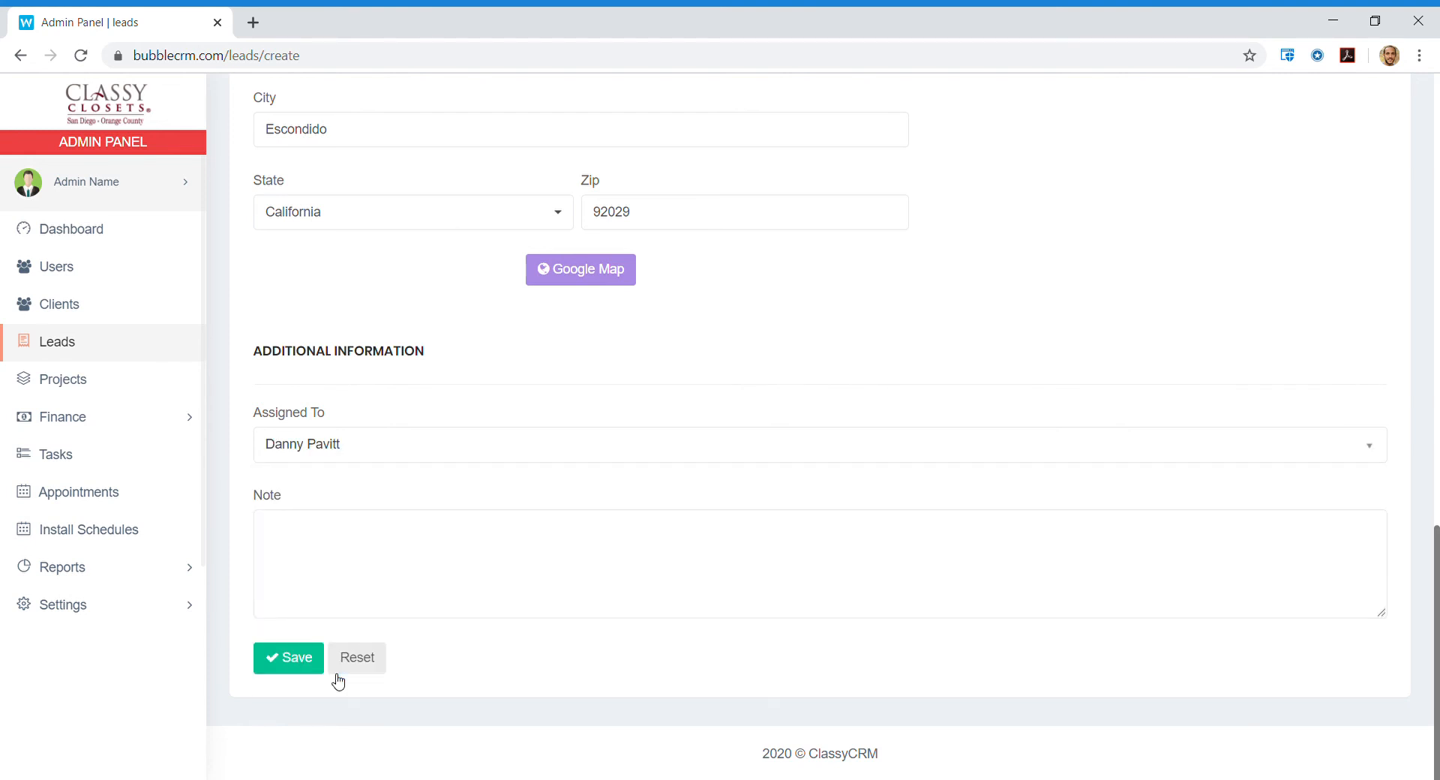
left_click(469, 533)
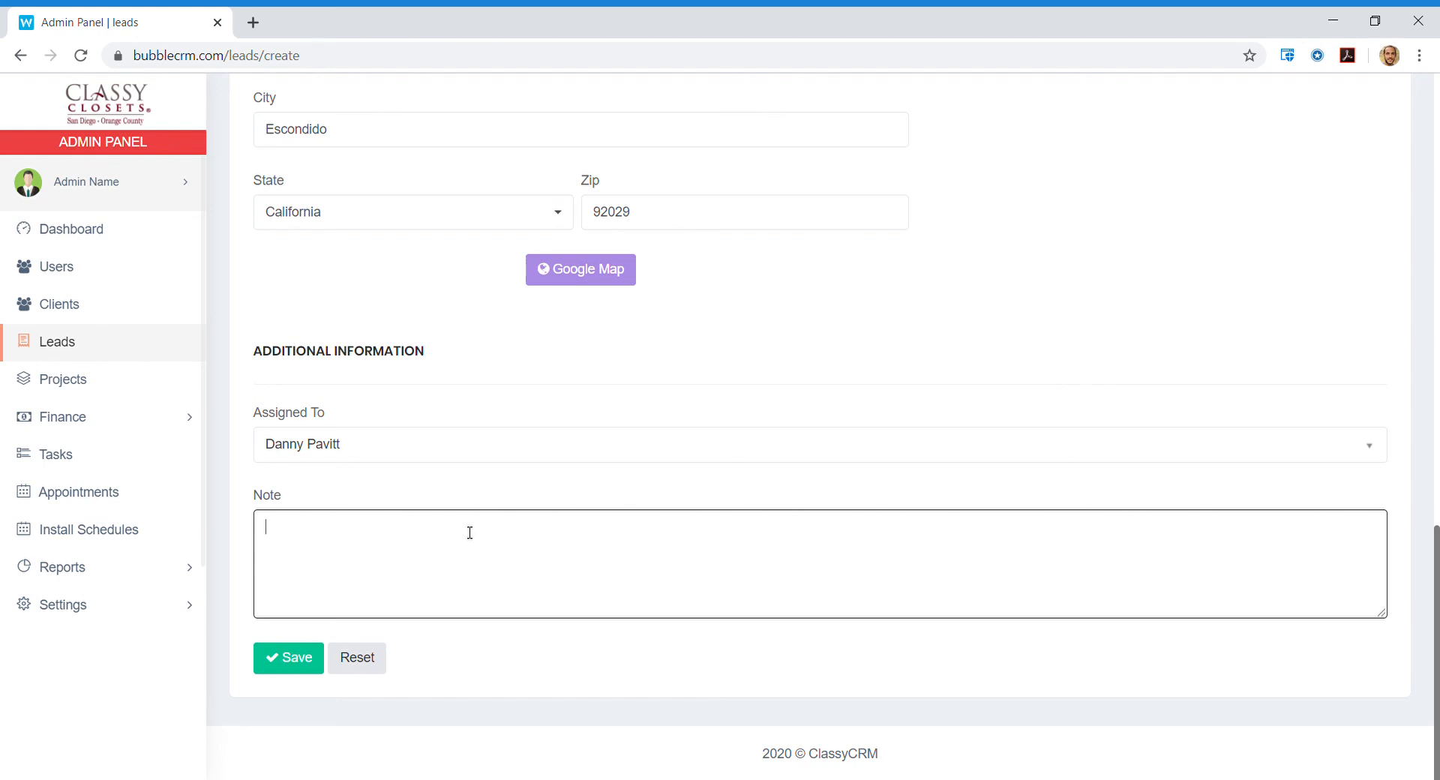
Write a note with the gate code asking the Designer to call when arriving at the front.
type("Gate Code: 9876. Clien")
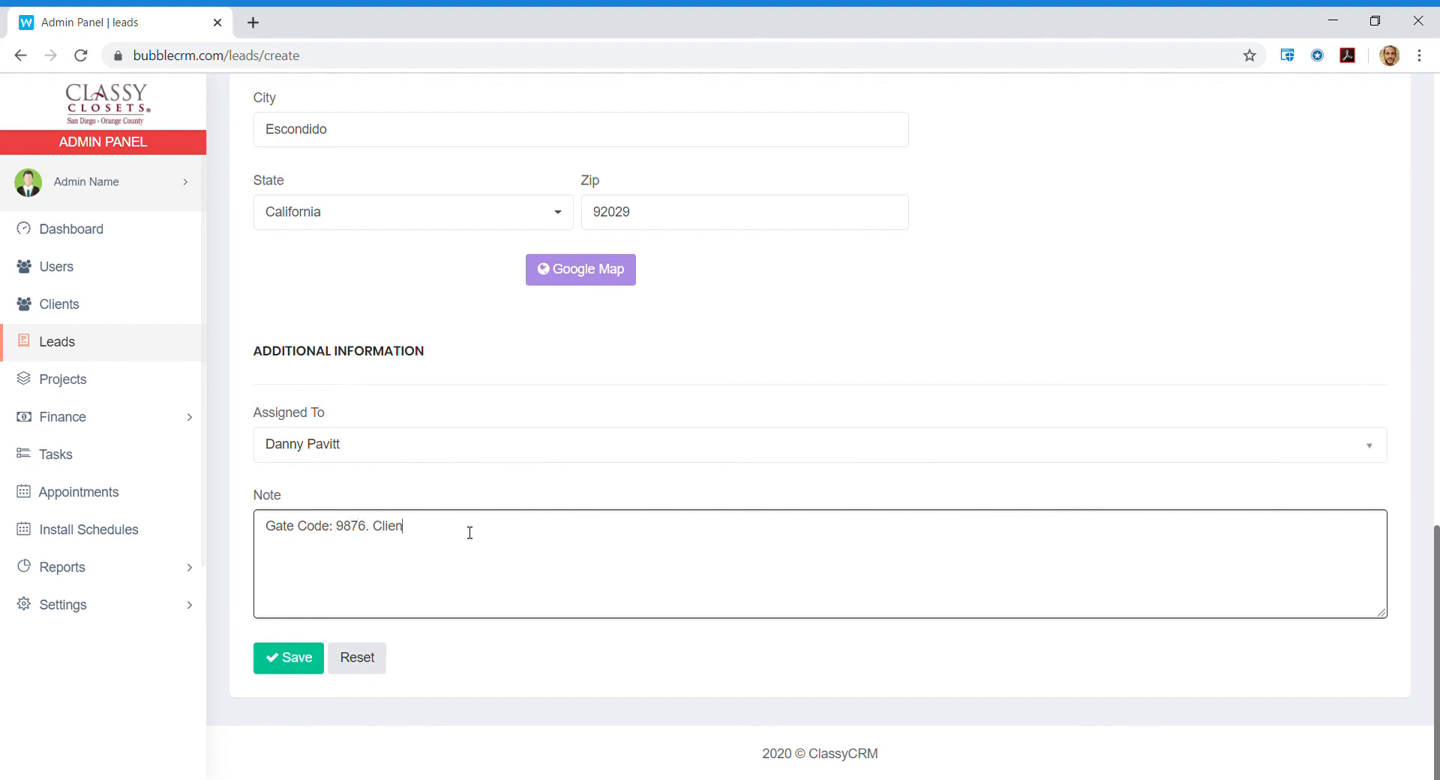
type("t requests ")
type("that you call")
key("BackSpace")
key("BackSpace")
key("BackSpace")
key("BackSpace")
key("BackSpace")
key("BackSpace")
key("BackSpace")
key("BackSpace")
type("the Deisnger")
key("BackSpace")
key("BackSpace")
key("BackSpace")
key("BackSpace")
key("BackSpace")
type("signer calls when ")
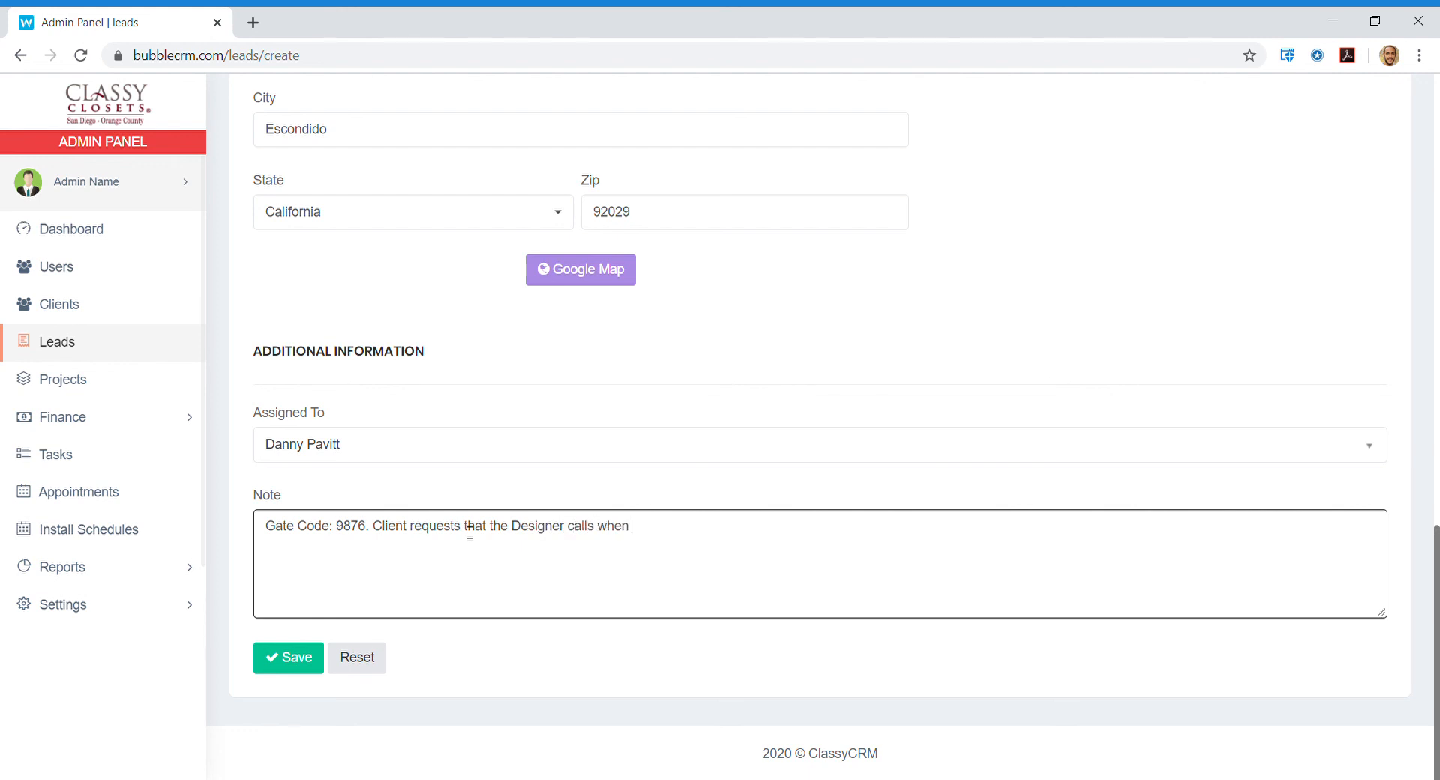
type("they arrive at the front.")
Save the new lead and open the Action menu on its row in the leads list.
left_click(289, 670)
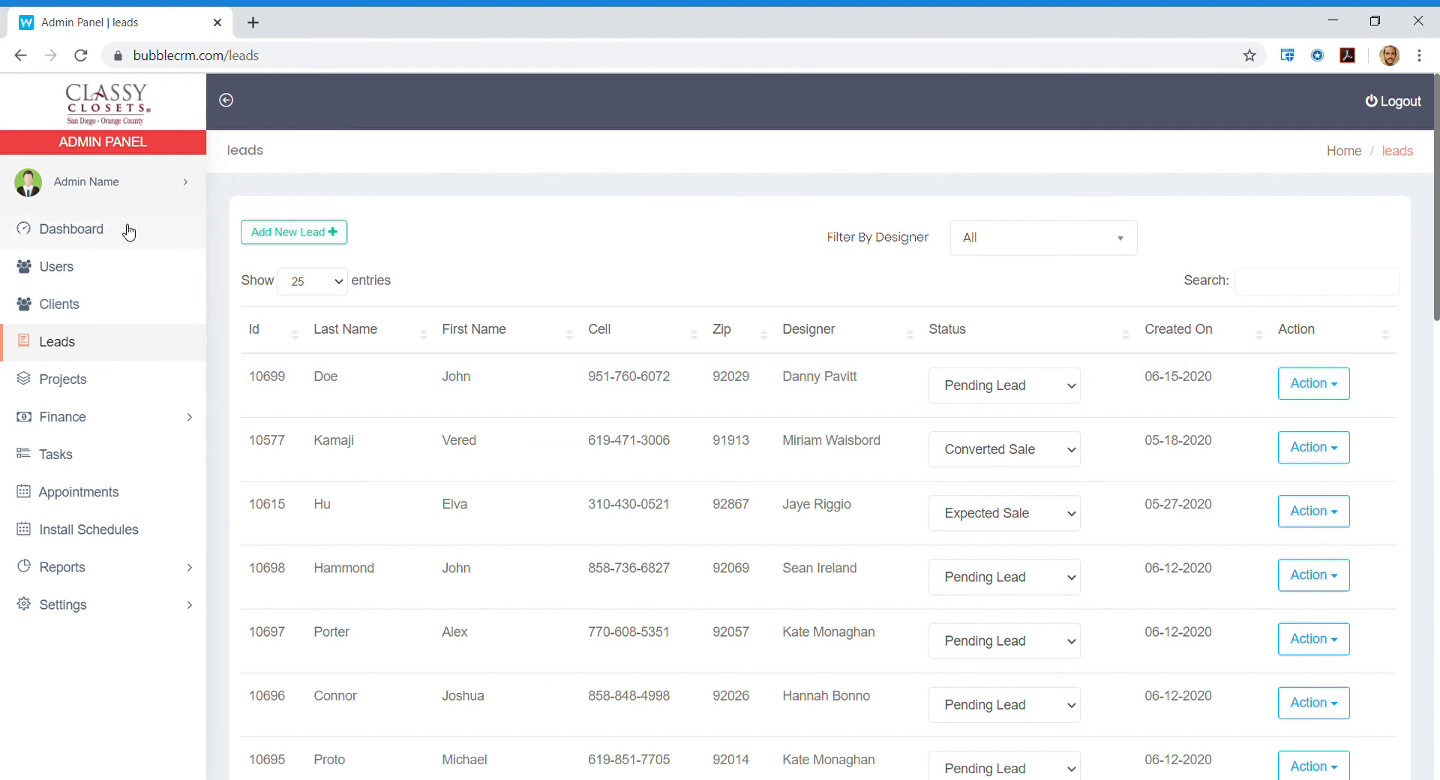
left_click(1325, 392)
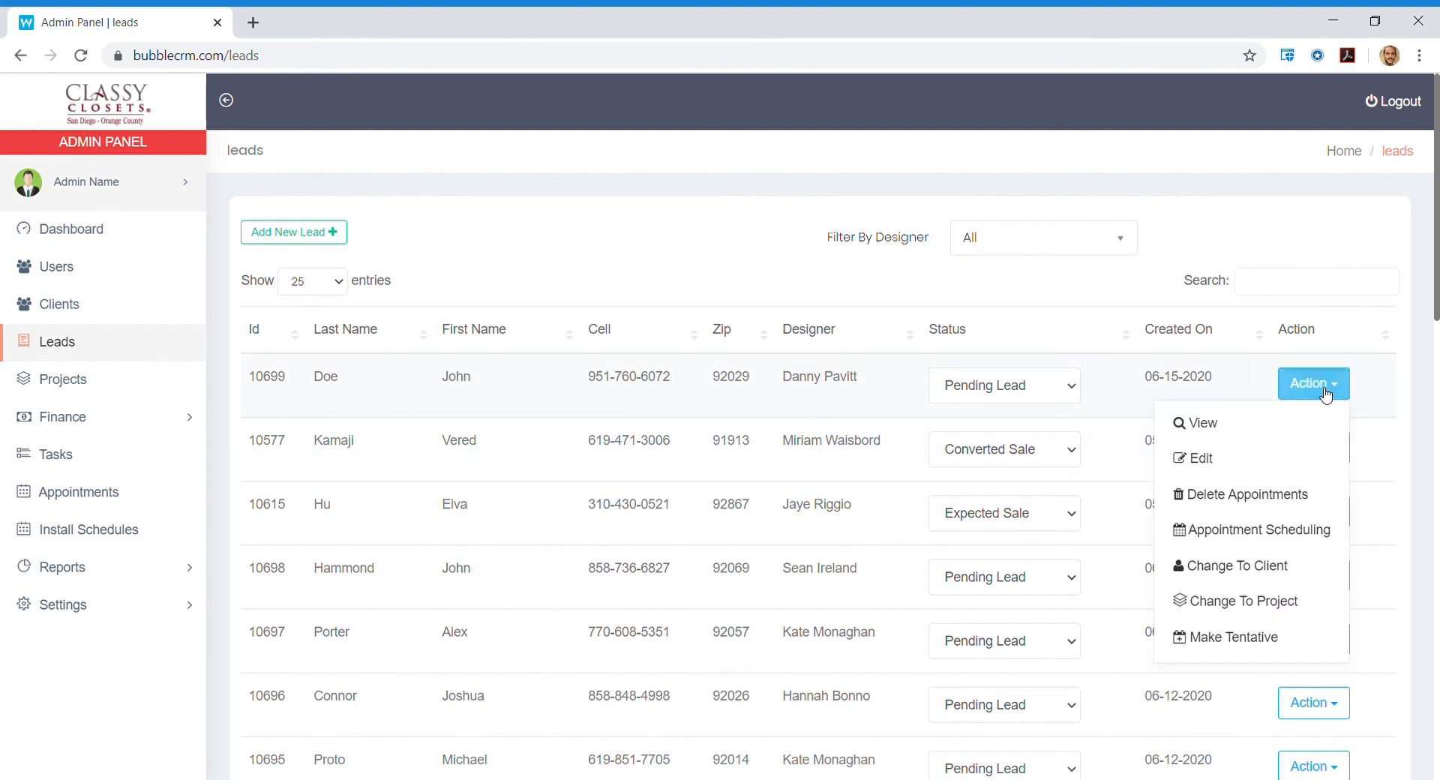